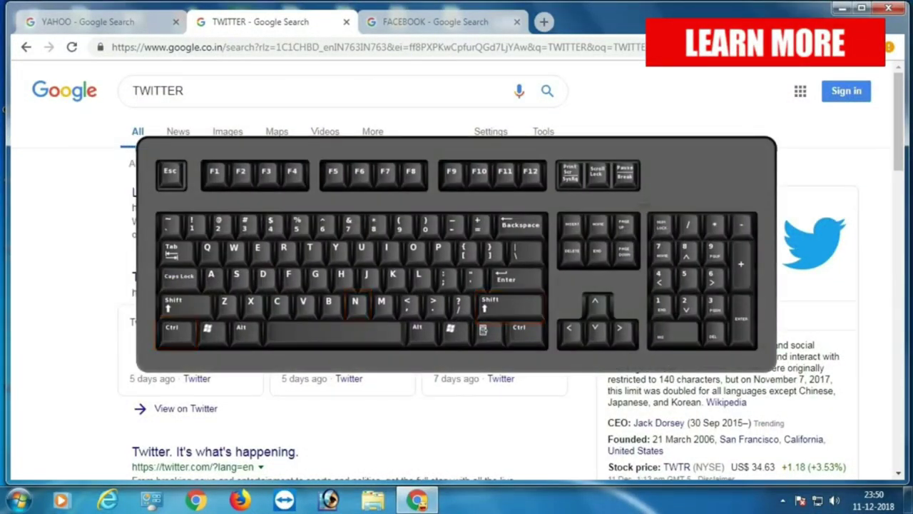
# - Open a new incognito window with Ctrl+Shift+N
pyautogui.hotkey('ctrl', 'shift', 'n')
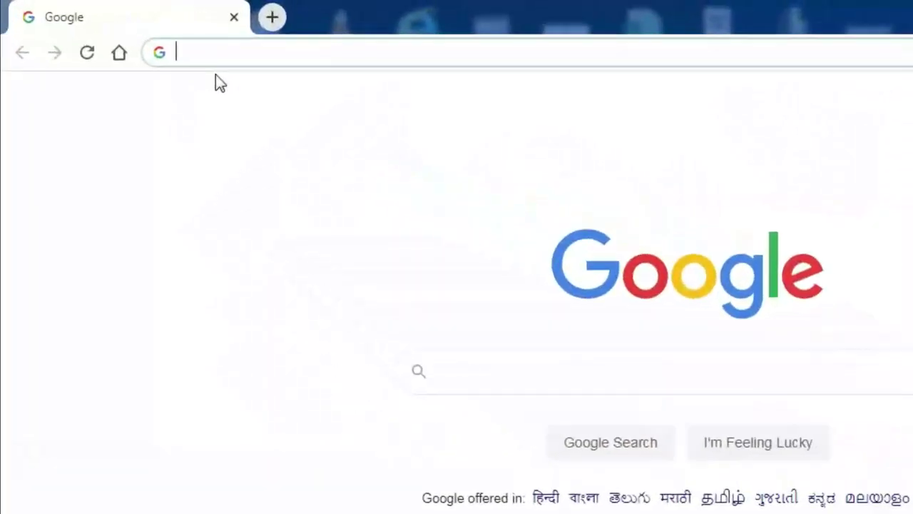
# - Load learnmorepro.com from the autocompleted 'learn' and scroll down through the course cards
pyautogui.write('learnmorepro.com')
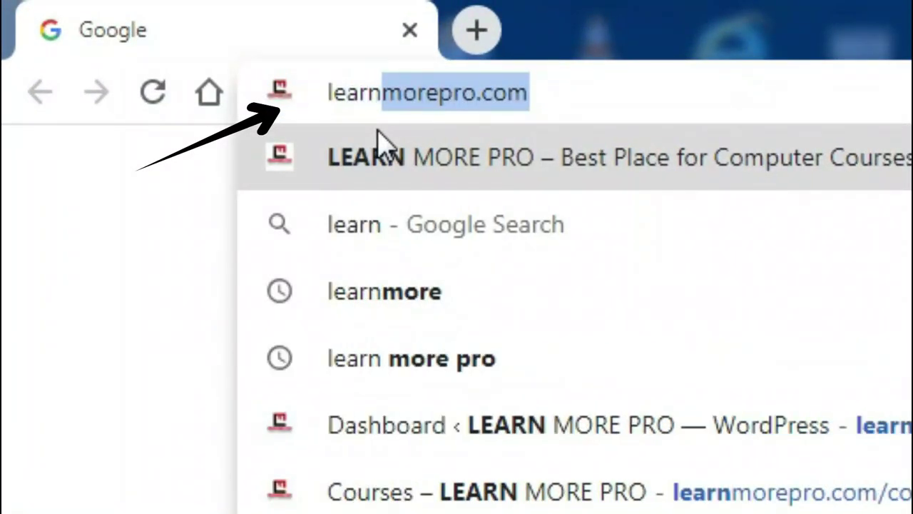
pyautogui.press('Right')
pyautogui.press('Return')
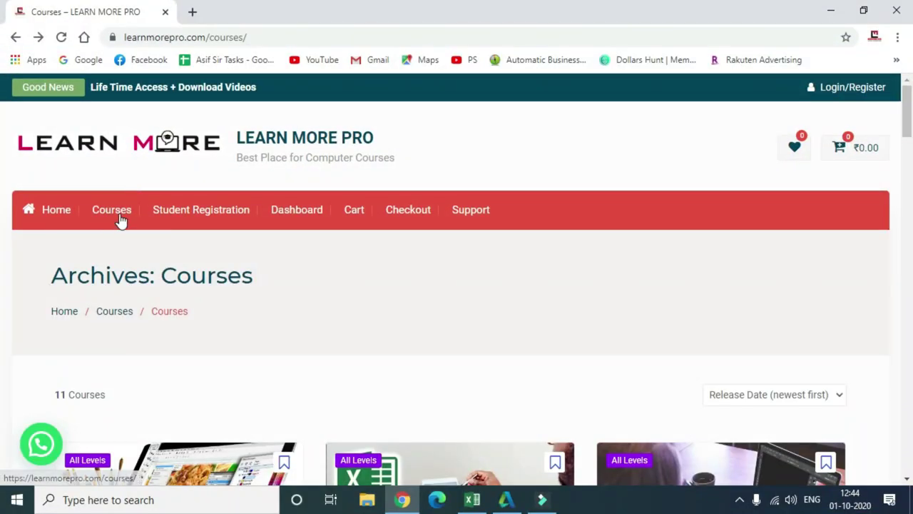
pyautogui.scroll(-3, 120, 221)
pyautogui.scroll(-3, 120, 221)
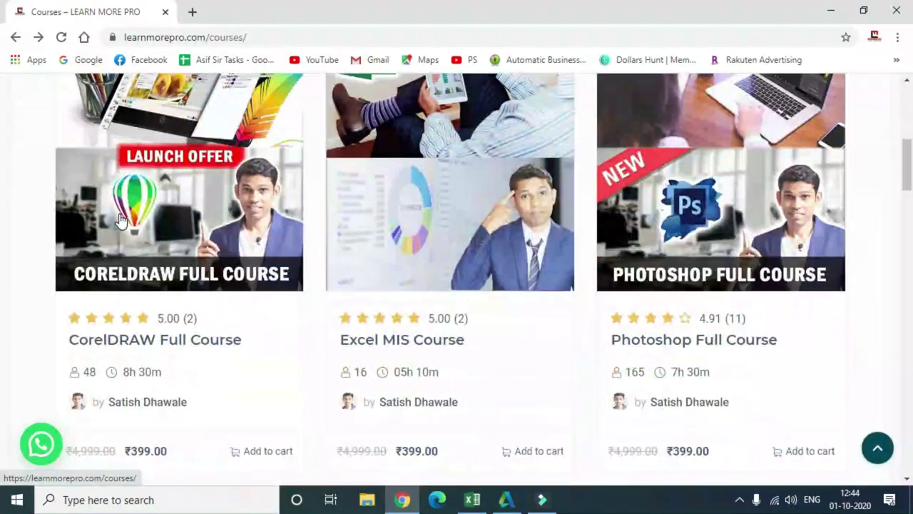
pyautogui.scroll(-1, 271, 300)
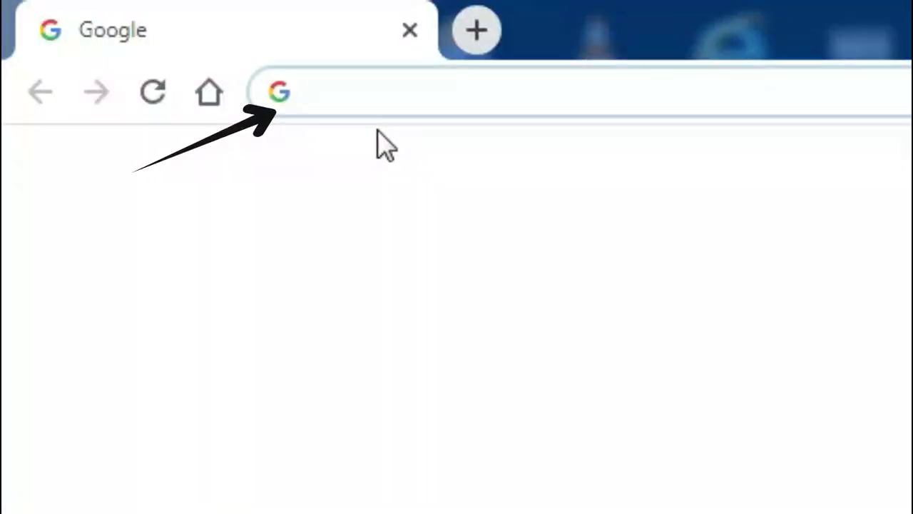
# - Reopen learnmorepro.com by typing 'learn' and choosing the LEARN MORE PRO suggestion
pyautogui.write('lear')
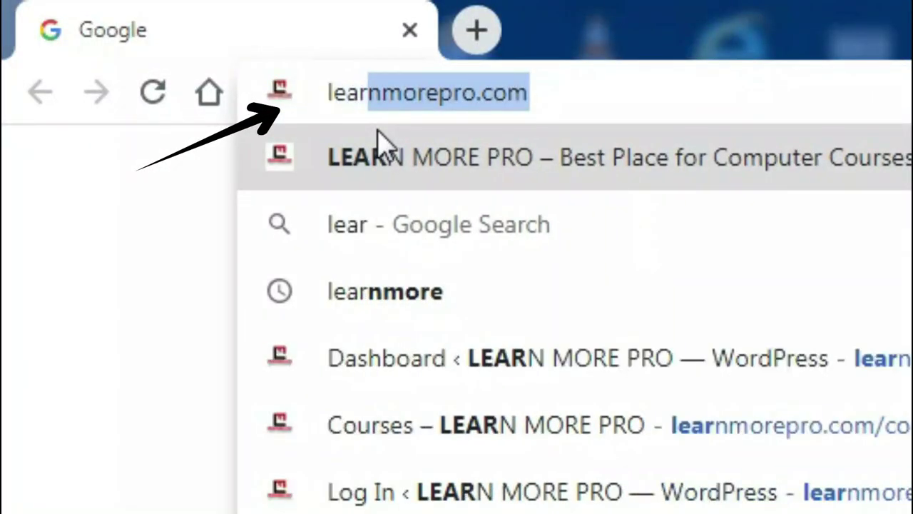
pyautogui.write('n')
pyautogui.press('End')
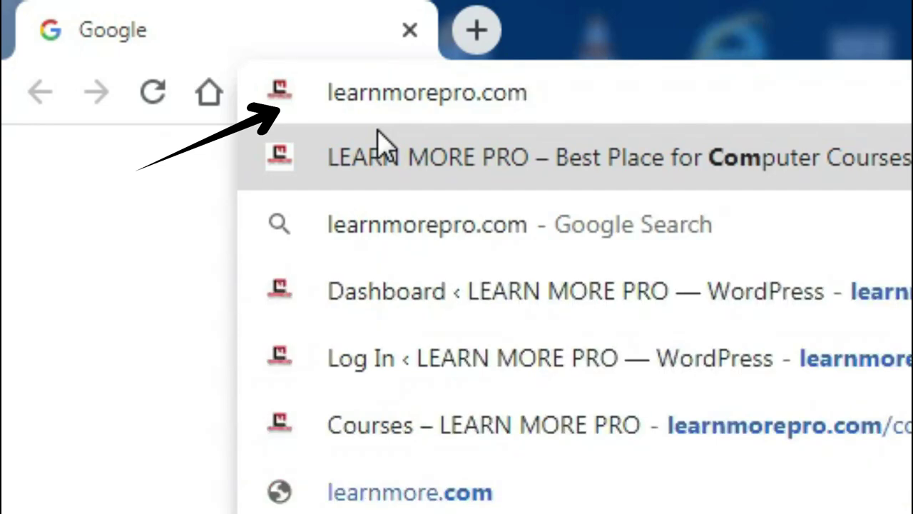
pyautogui.click(378, 143)
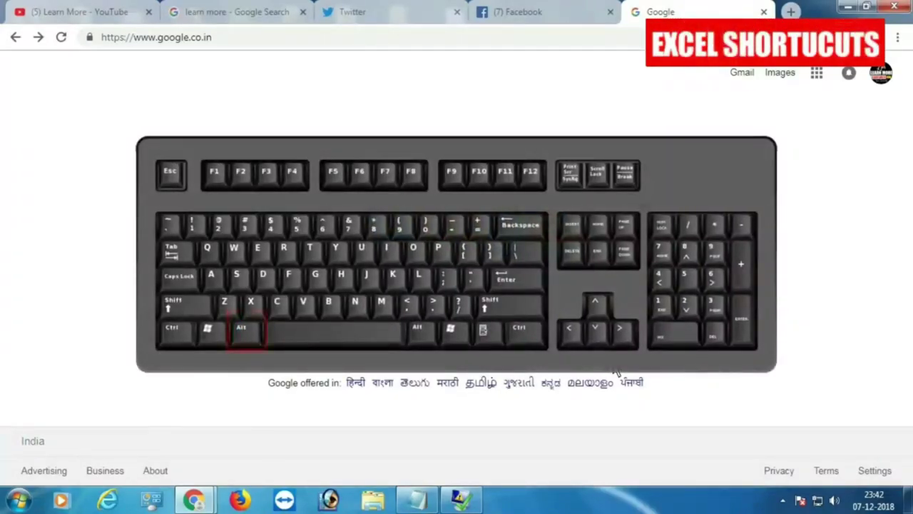
# - Go home with Alt+Home, step back and forward between Facebook and Google, then return home
pyautogui.hotkey('alt', 'Home')
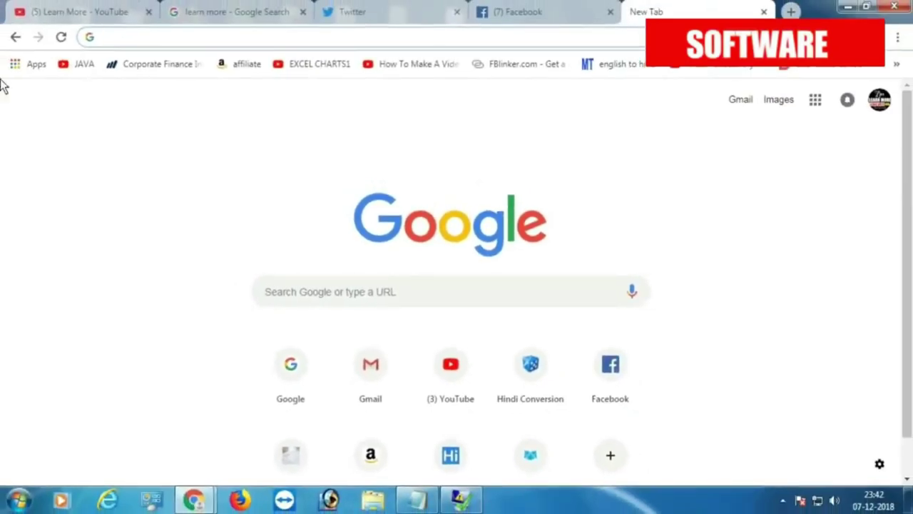
pyautogui.click(15, 37)
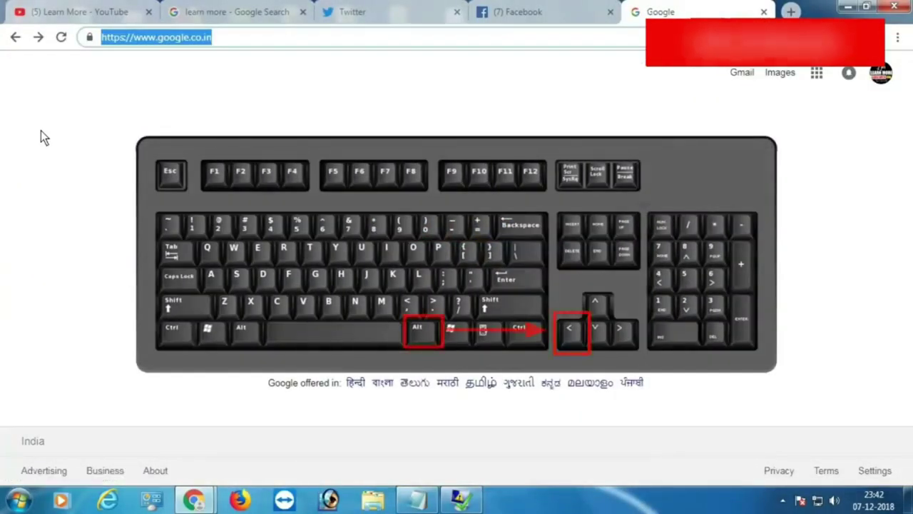
pyautogui.hotkey('alt', 'Left')
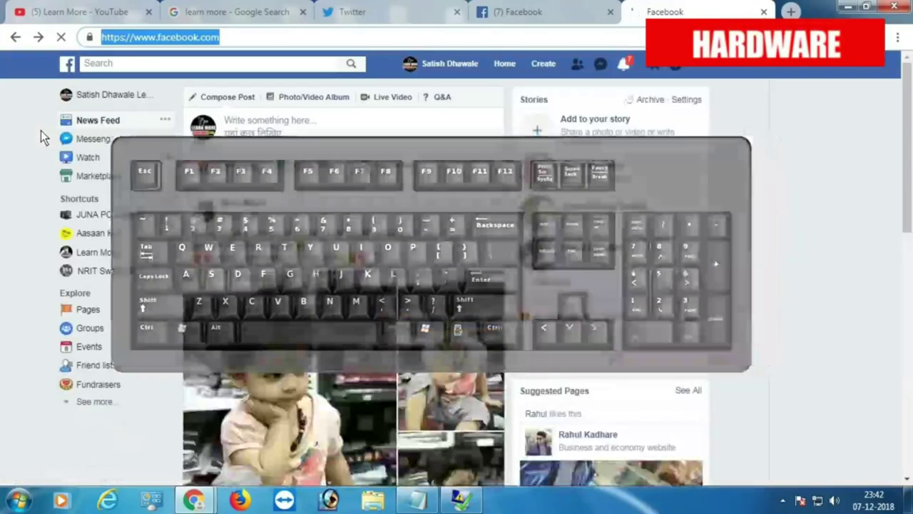
pyautogui.hotkey('alt', 'Right')
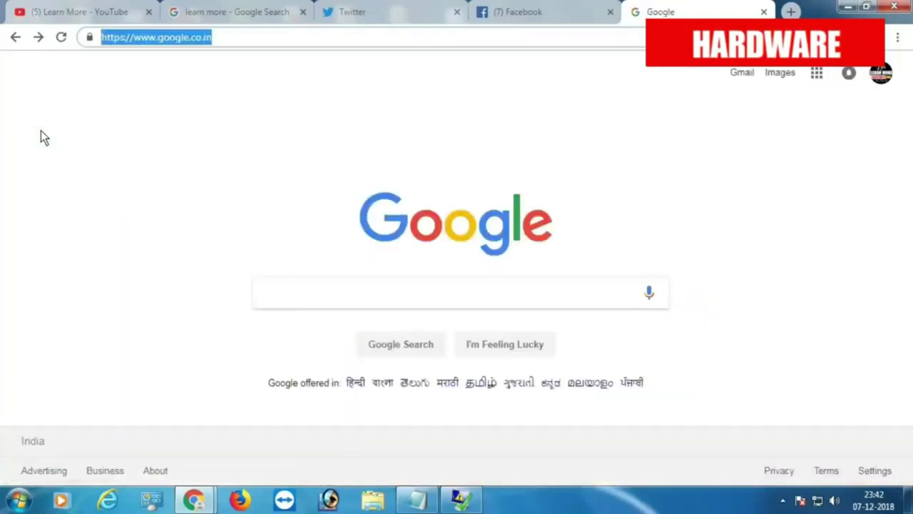
pyautogui.hotkey('alt', 'Left')
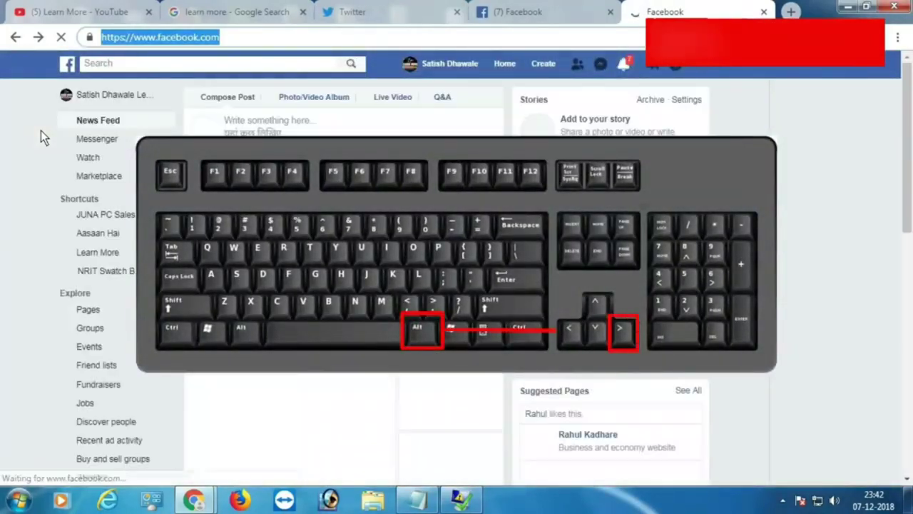
pyautogui.hotkey('alt', 'Right')
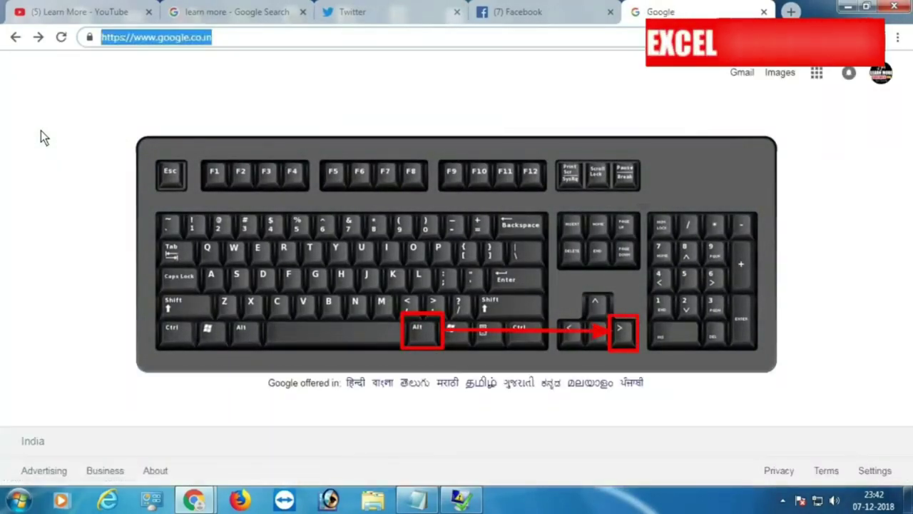
pyautogui.hotkey('alt', 'Home')
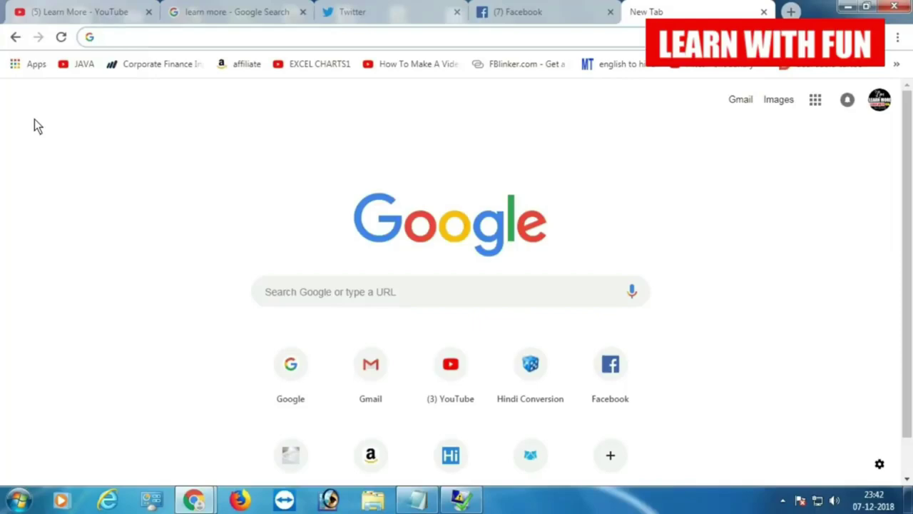
# - Toggle full-screen mode with F11: enter, leave, and enter it again
pyautogui.press('F11')
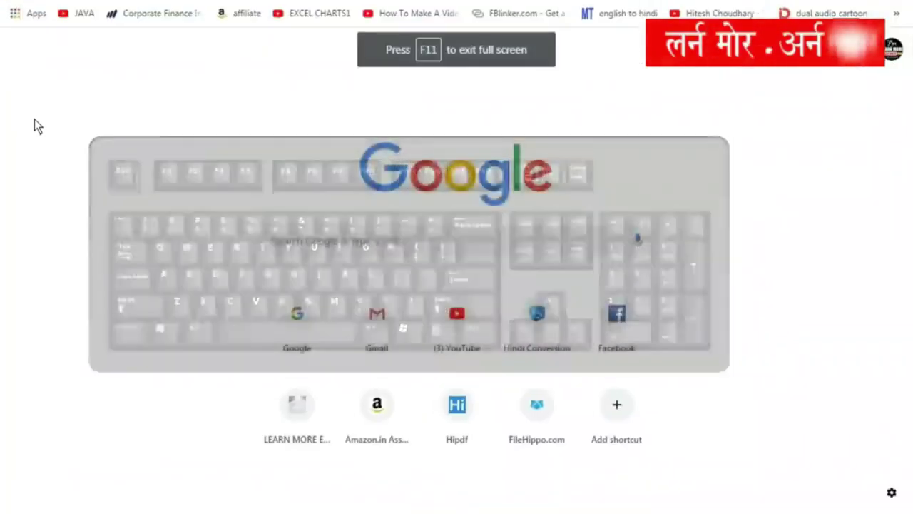
pyautogui.press('F11')
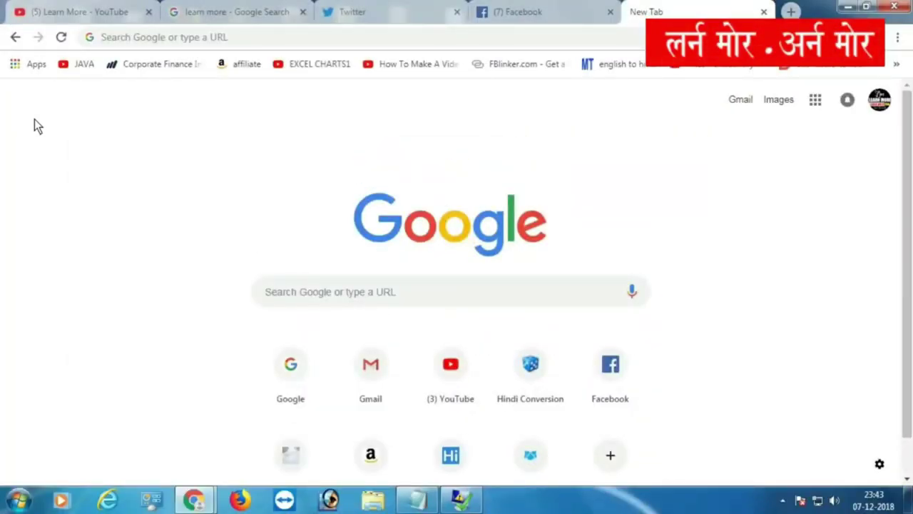
pyautogui.press('F11')
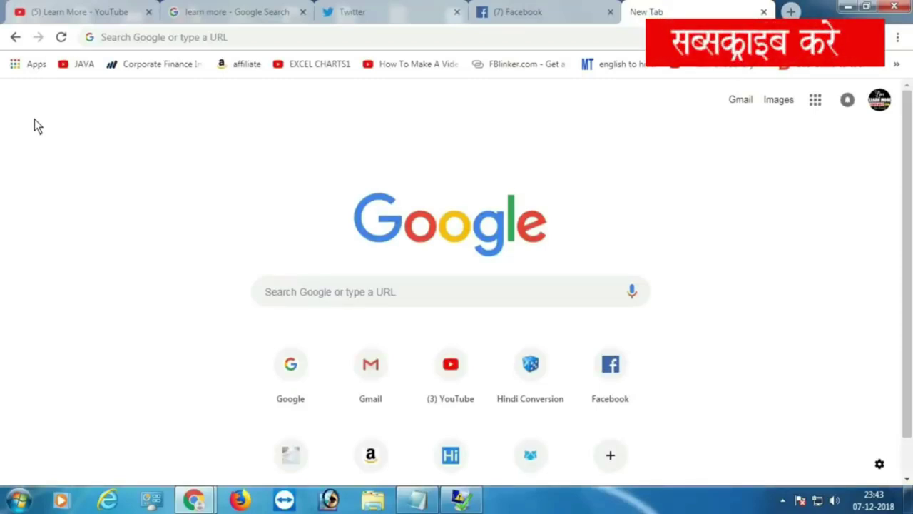
# - Load facebook.com in the New Tab from the autocompleted 'f'
pyautogui.click(164, 40)
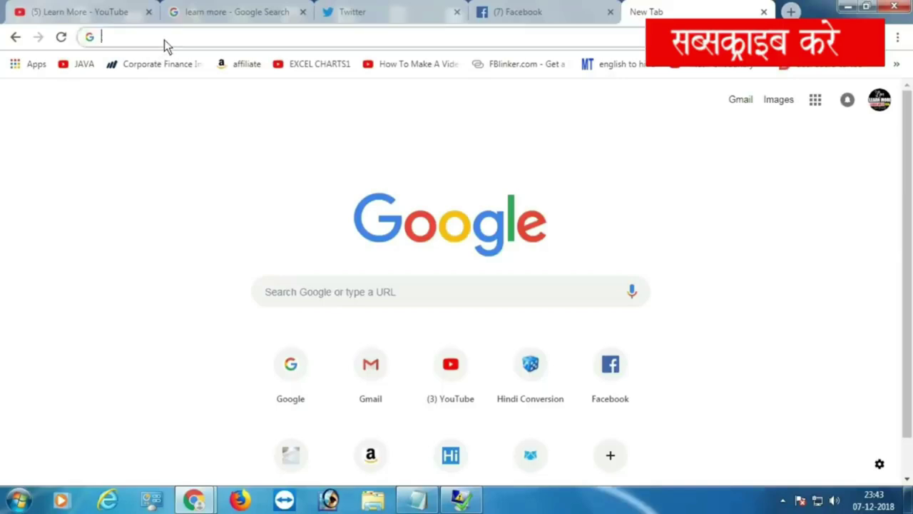
pyautogui.write('f')
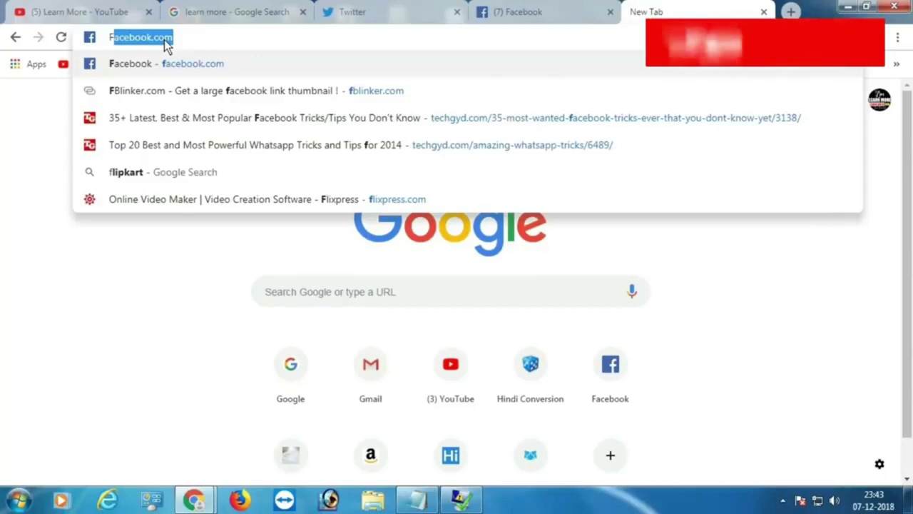
pyautogui.press('Return')
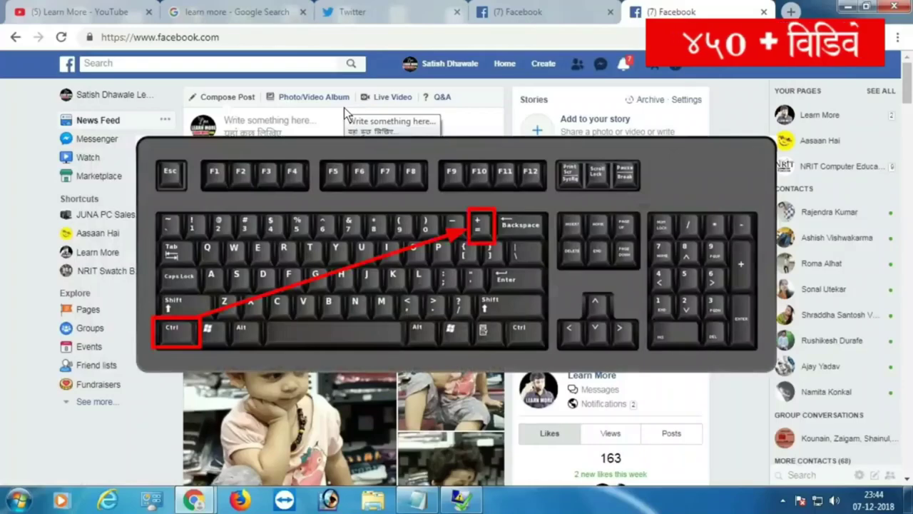
# - Zoom the Facebook page in four times with Ctrl+Plus, then out three times with Ctrl+Minus
pyautogui.hotkey('ctrl', '+')
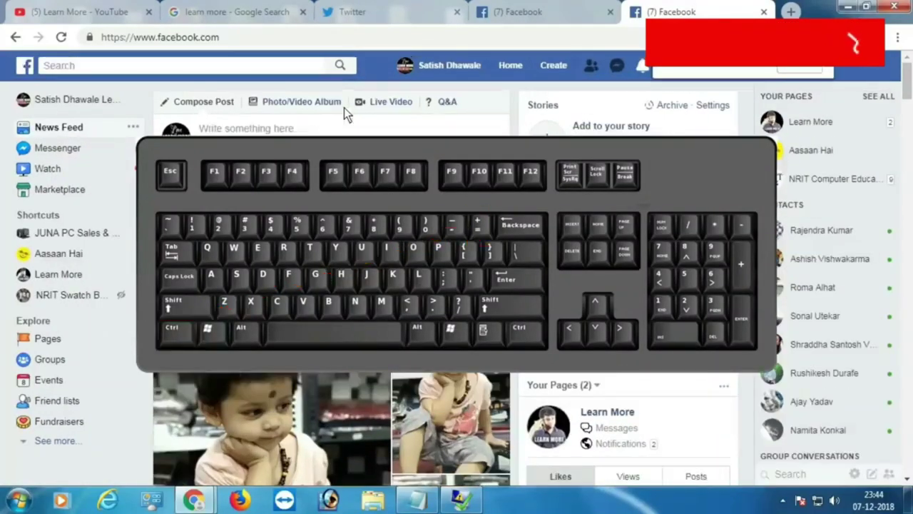
pyautogui.hotkey('ctrl', '+')
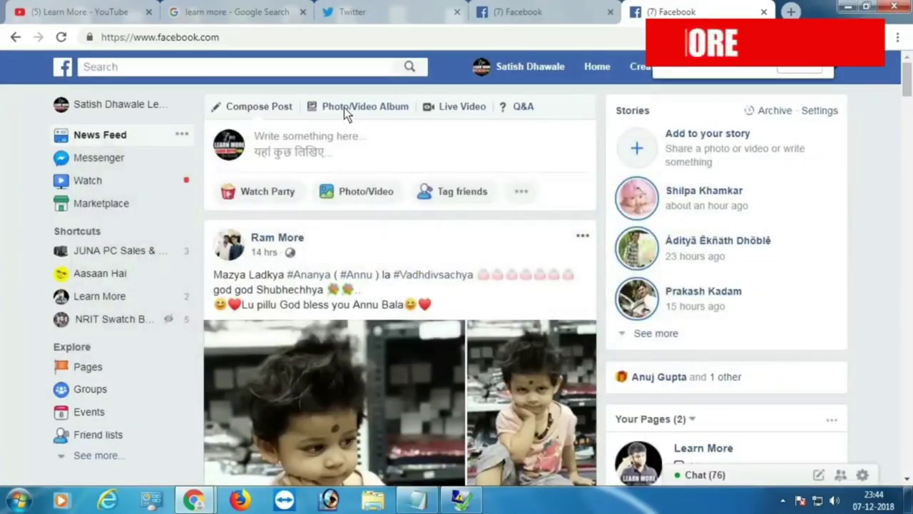
pyautogui.hotkey('ctrl', '+')
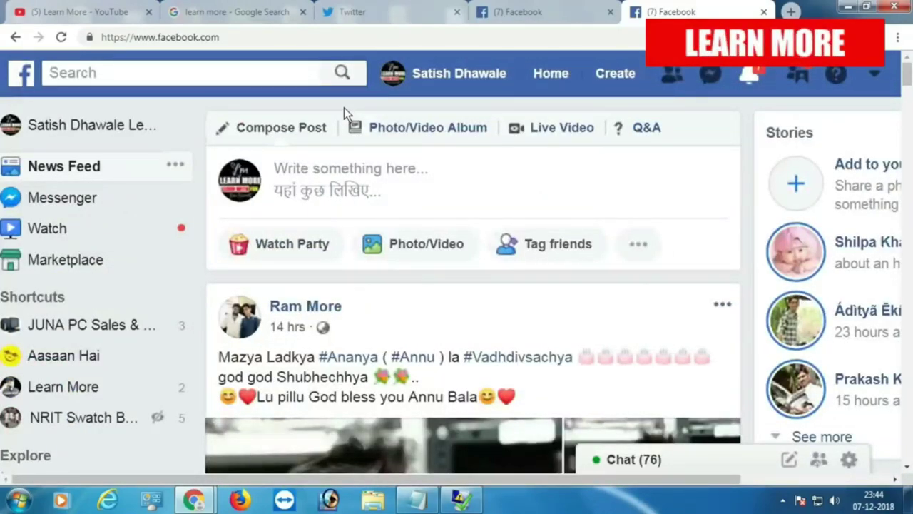
pyautogui.hotkey('ctrl', '+')
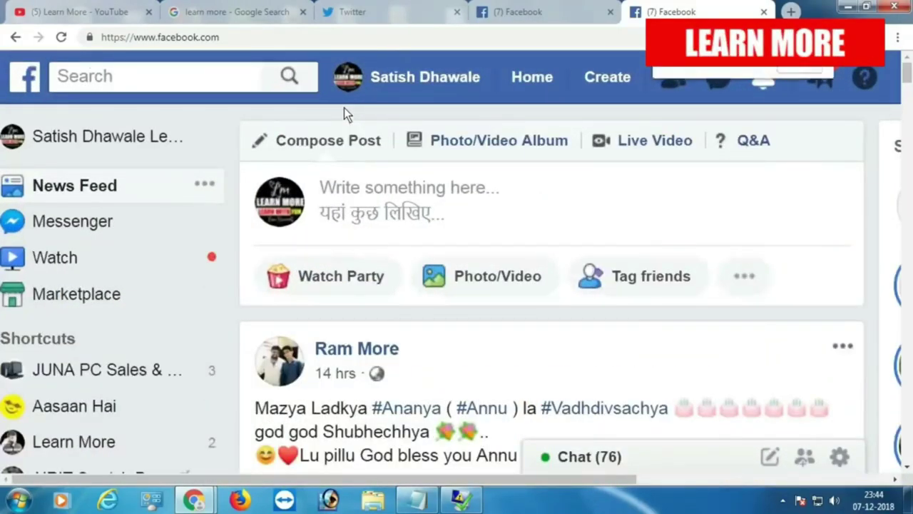
pyautogui.hotkey('ctrl', '-')
pyautogui.hotkey('ctrl', '-')
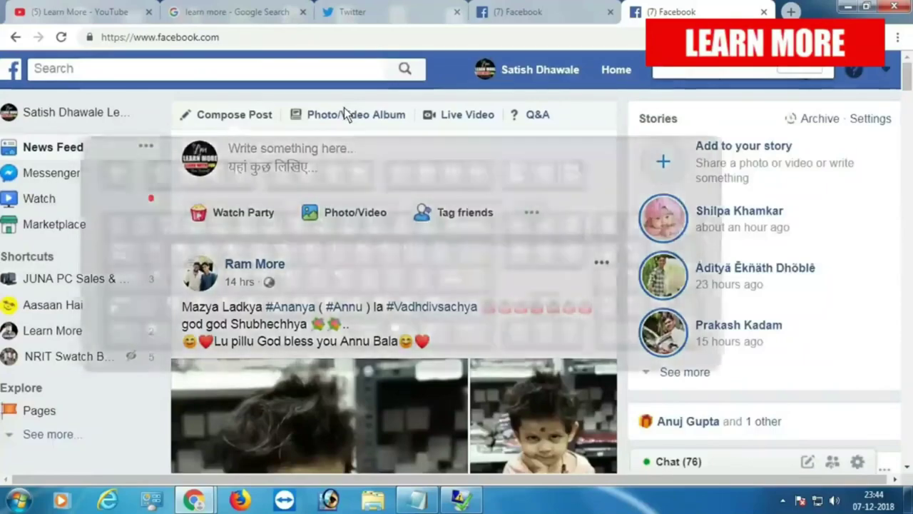
pyautogui.hotkey('ctrl', '-')
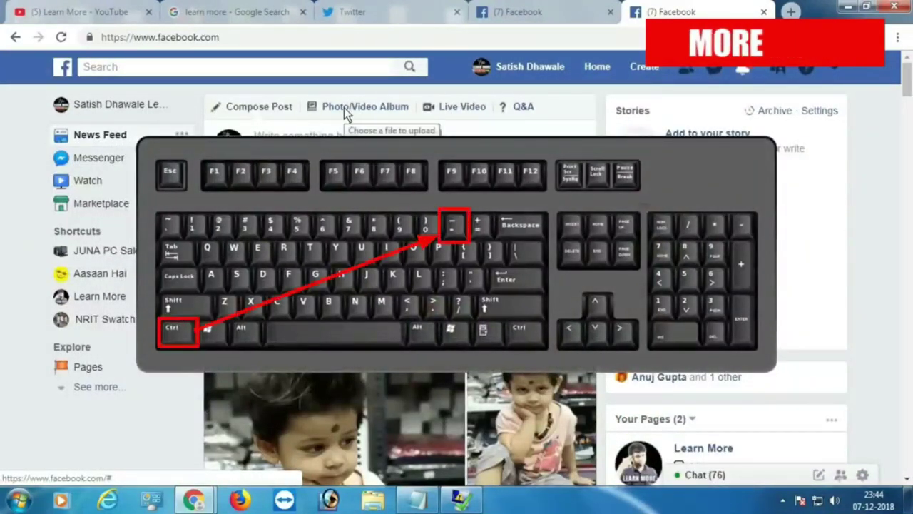
pyautogui.hotkey('ctrl', '-')
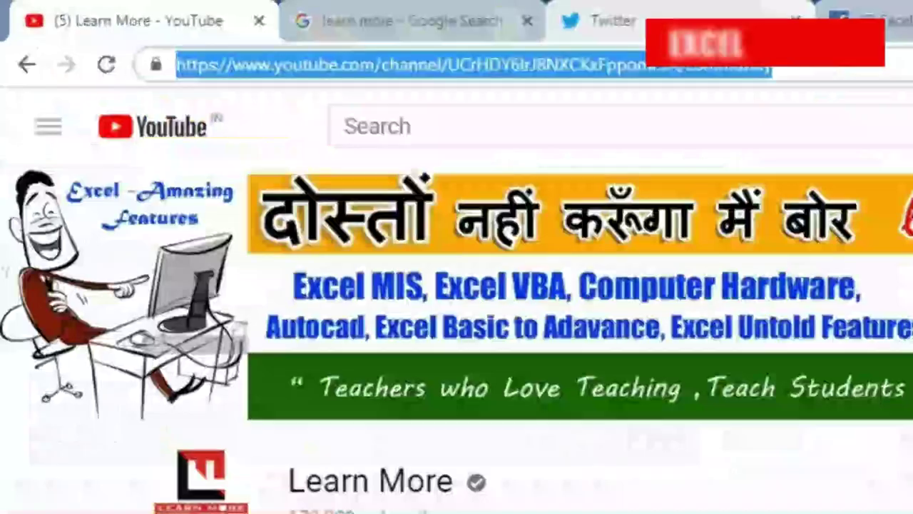
# - Switch tabs with Ctrl+Tab, then jump between the last Facebook and first YouTube tabs using Ctrl+5/Ctrl+1
pyautogui.hotkey('ctrl', 'Tab')
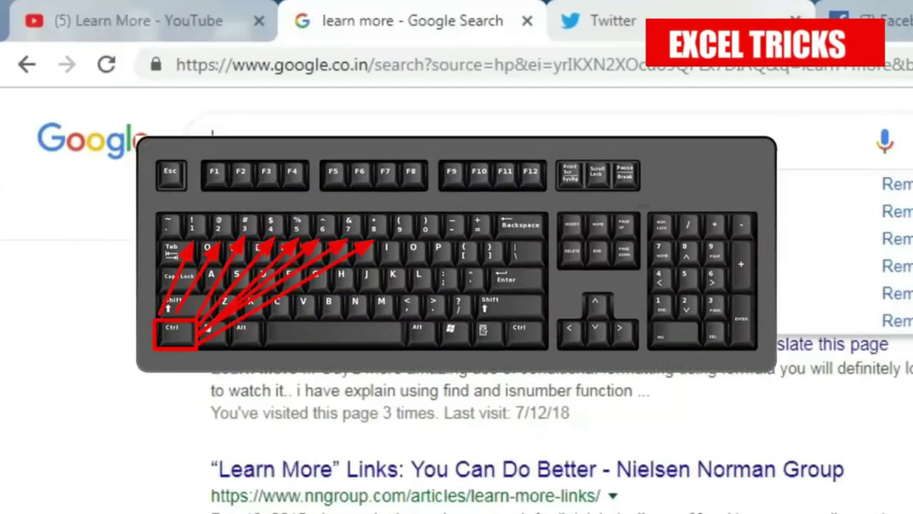
pyautogui.hotkey('ctrl', '5')
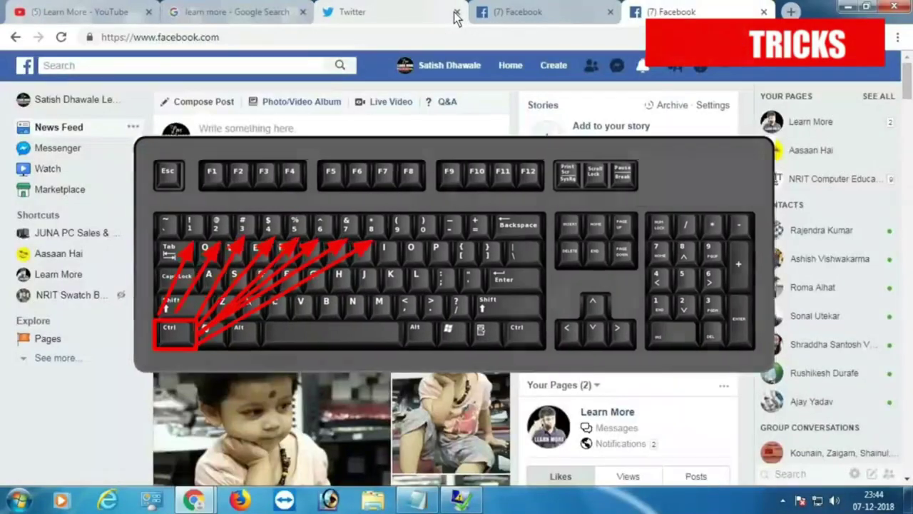
pyautogui.hotkey('ctrl', '1')
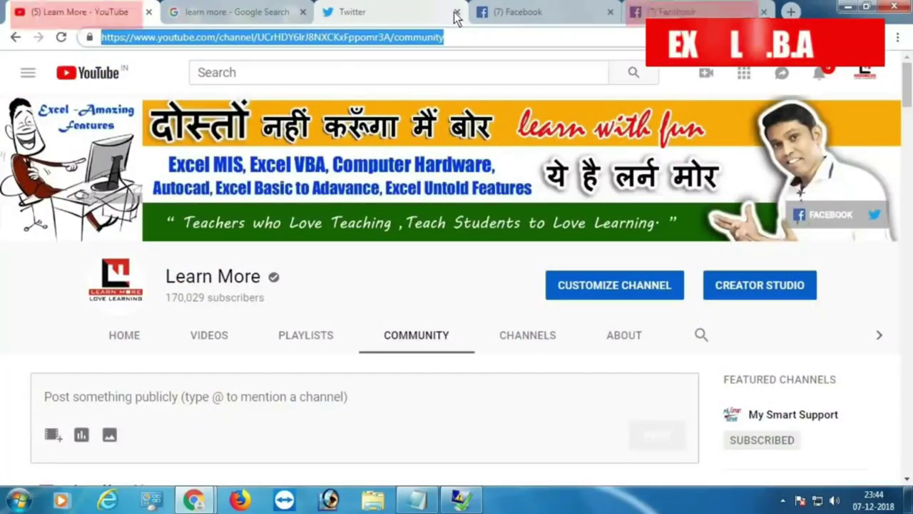
pyautogui.hotkey('ctrl', '5')
pyautogui.hotkey('ctrl', '1')
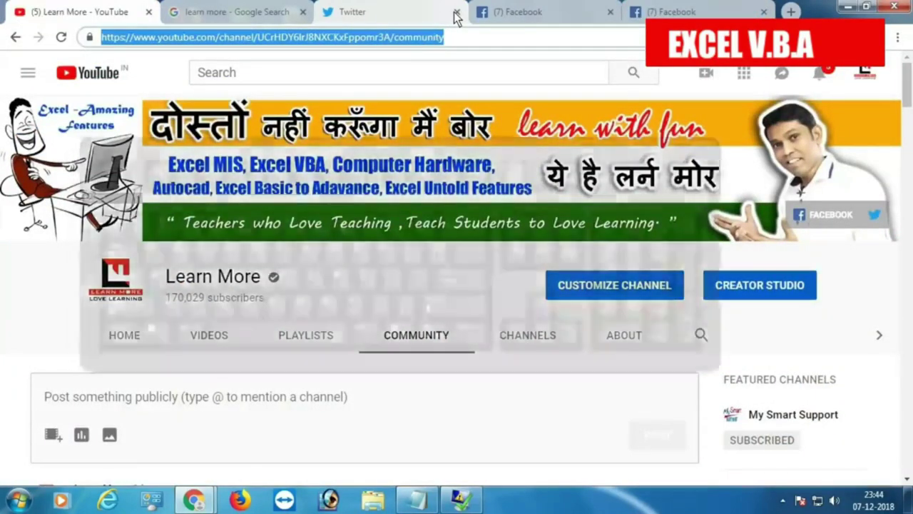
# - Cycle through the tabs with Ctrl+Tab and Ctrl+Page Up/Page Down, ending on YouTube
pyautogui.hotkey('ctrl', 'Tab')
pyautogui.hotkey('ctrl', 'Tab')
pyautogui.hotkey('ctrl', 'Tab')
pyautogui.hotkey('ctrl', 'pageup')
pyautogui.hotkey('ctrl', 'pageup')
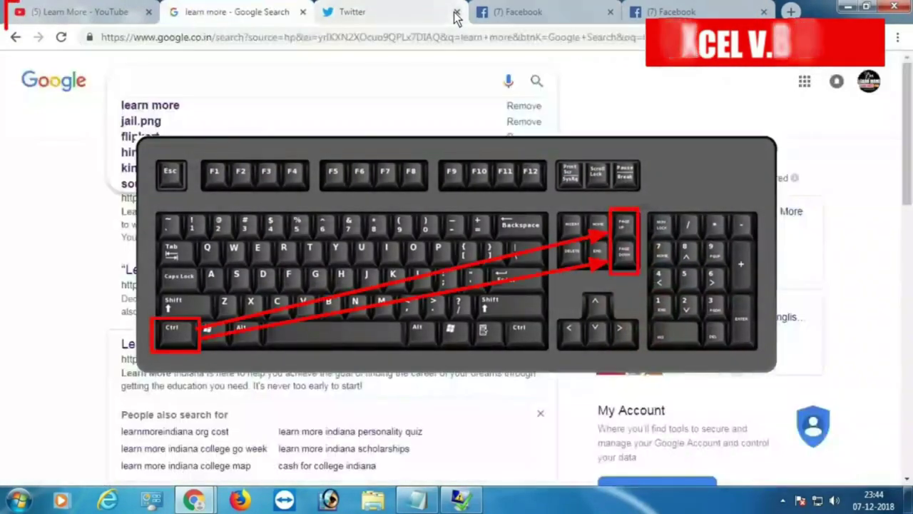
pyautogui.hotkey('ctrl', 'pageup')
pyautogui.hotkey('ctrl', 'pagedown')
pyautogui.hotkey('ctrl', 'pagedown')
pyautogui.hotkey('ctrl', 'pagedown')
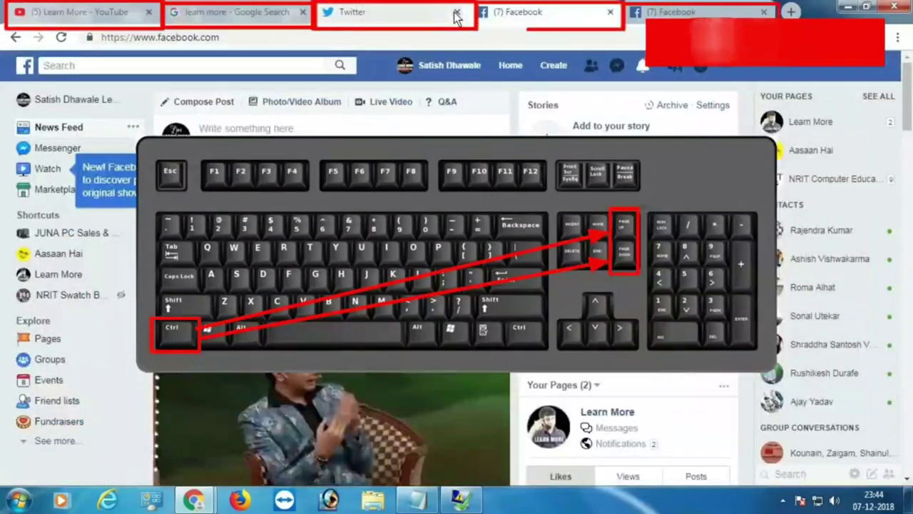
pyautogui.hotkey('ctrl', 'pagedown')
pyautogui.hotkey('ctrl', 'pageup')
pyautogui.hotkey('ctrl', 'pageup')
pyautogui.hotkey('ctrl', 'pageup')
pyautogui.hotkey('ctrl', 'pageup')
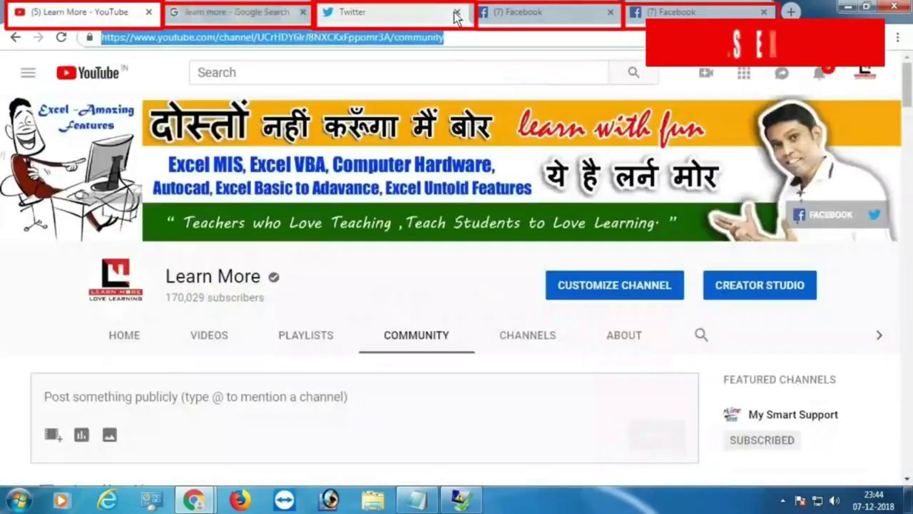
pyautogui.hotkey('ctrl', 'pagedown')
pyautogui.hotkey('ctrl', 'pagedown')
pyautogui.hotkey('ctrl', 'pagedown')
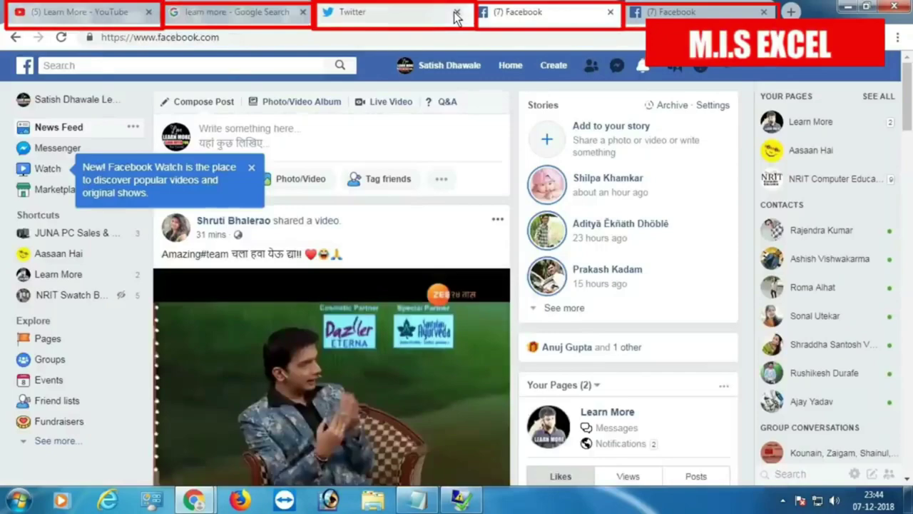
pyautogui.hotkey('ctrl', 'pageup')
pyautogui.hotkey('ctrl', 'pageup')
pyautogui.hotkey('ctrl', 'pageup')
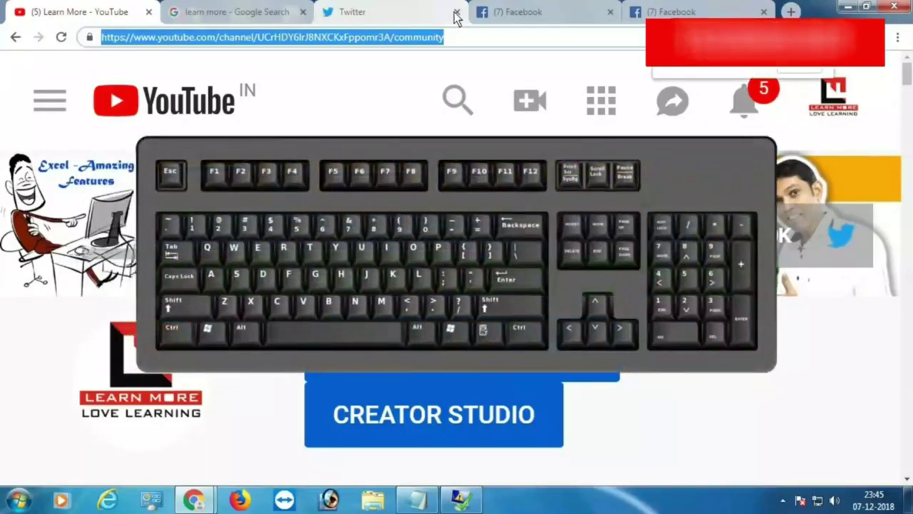
# - Reset the YouTube page zoom with Ctrl+0, zoom out twice, then reset to 100% again
pyautogui.hotkey('ctrl', '0')
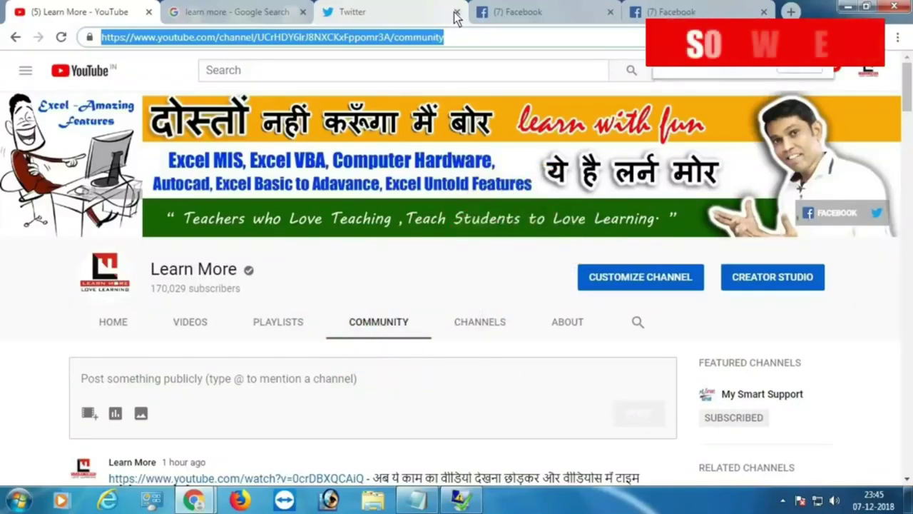
pyautogui.hotkey('ctrl', '-')
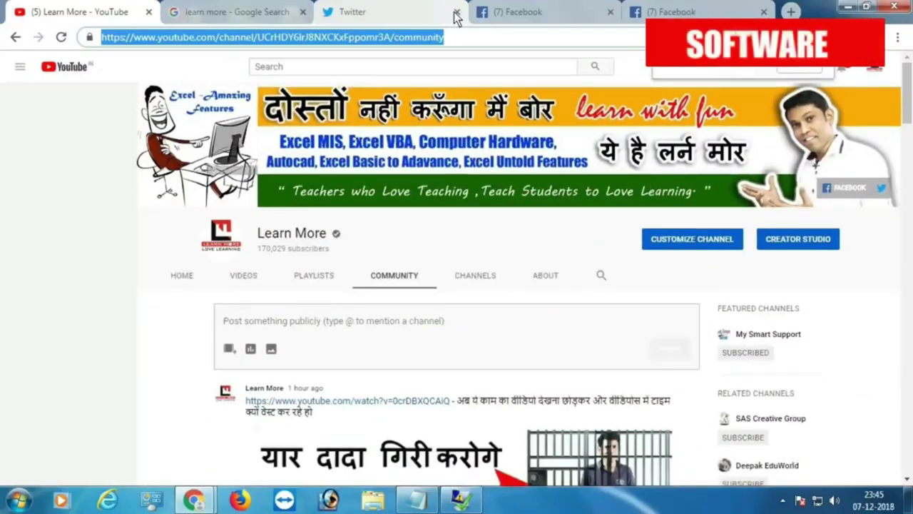
pyautogui.hotkey('ctrl', '-')
pyautogui.hotkey('ctrl', '0')
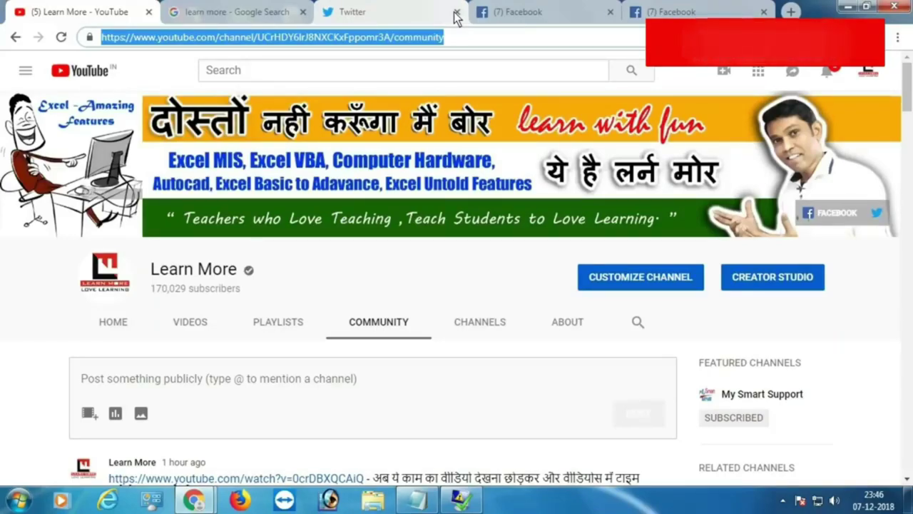
# - Load facebook.com in the first tab using Ctrl+Enter to complete the address
pyautogui.write('F')
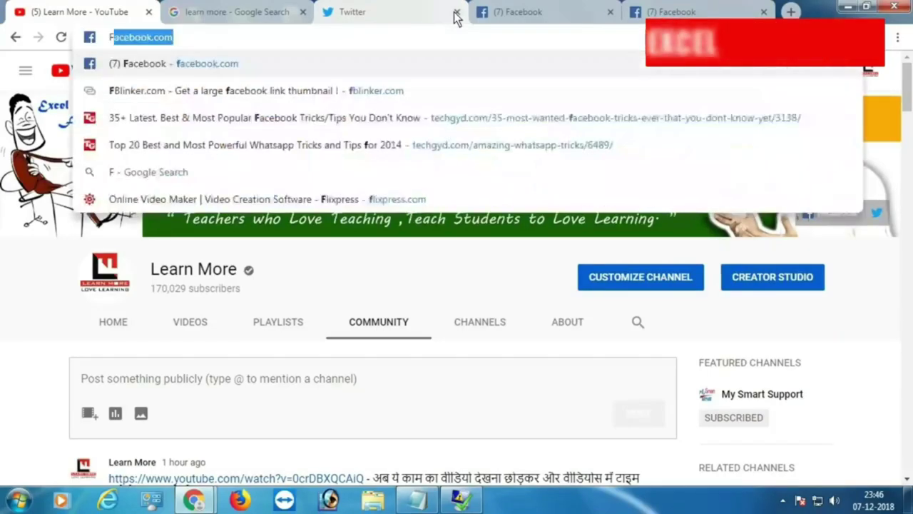
pyautogui.write('Acebook.com')
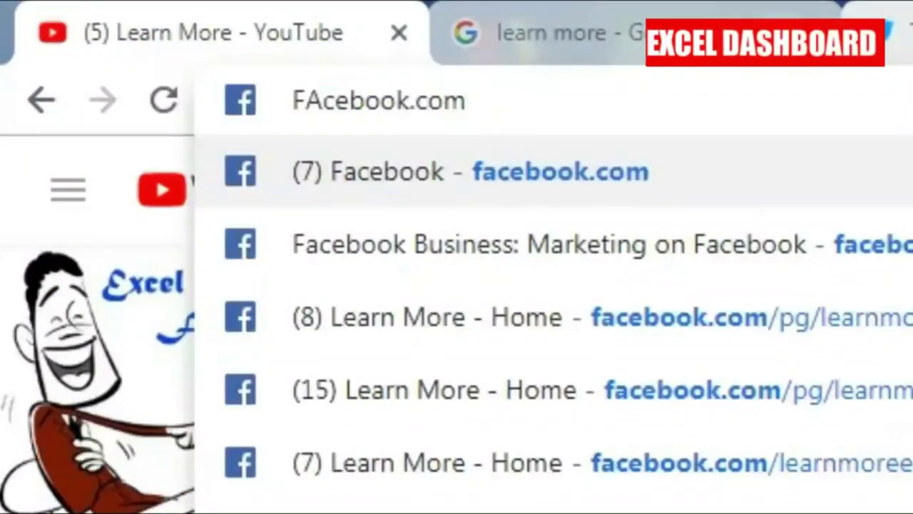
pyautogui.press('BackSpace')
pyautogui.press('BackSpace')
pyautogui.press('BackSpace')
pyautogui.press('BackSpace')
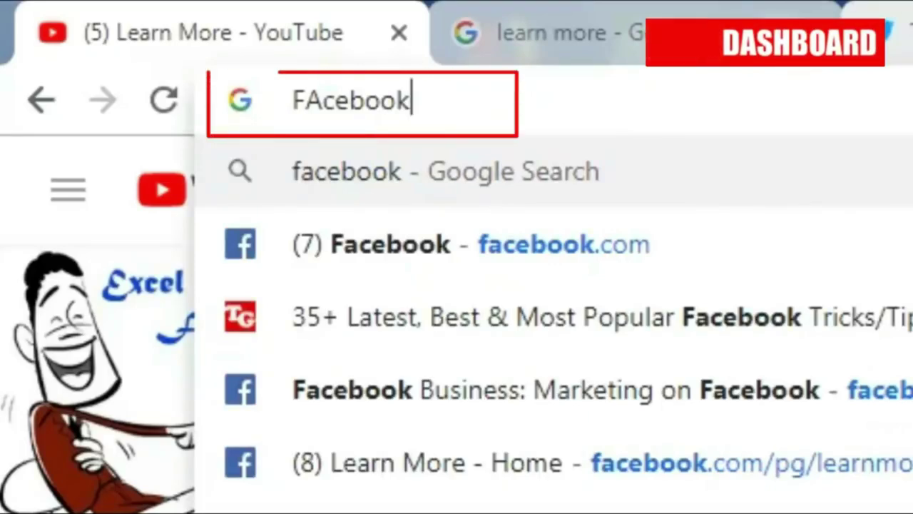
pyautogui.hotkey('ctrl', 'Return')
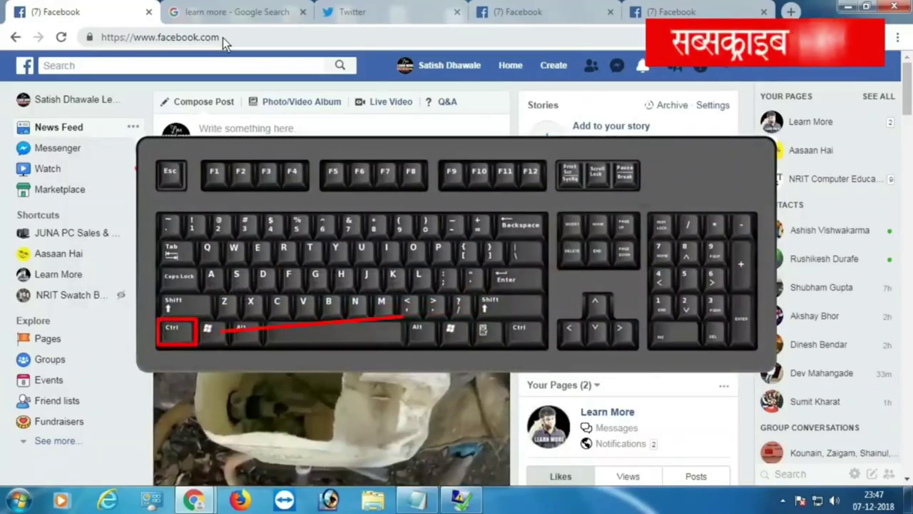
# - Open Clear browsing data with Ctrl+Shift+Delete, then cancel it, leaving the Settings tab open
pyautogui.hotkey('ctrl', 'shift', 'Delete')
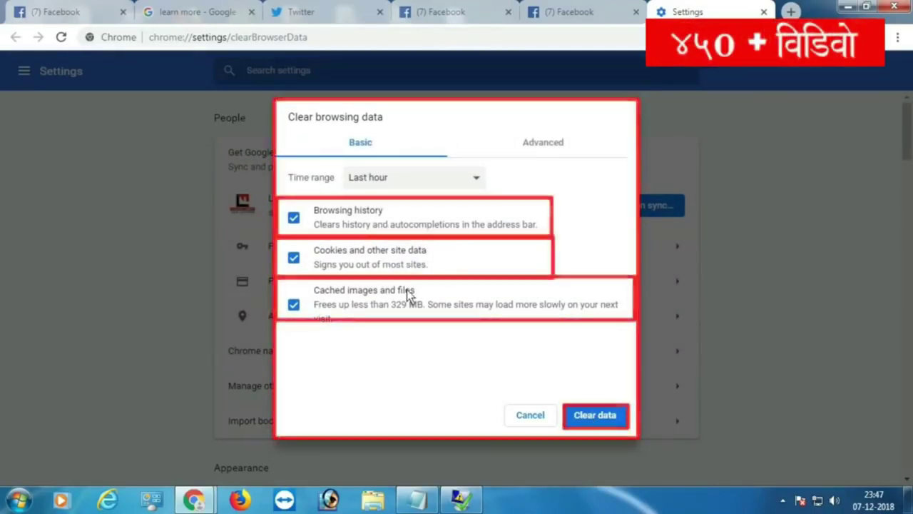
pyautogui.click(530, 416)
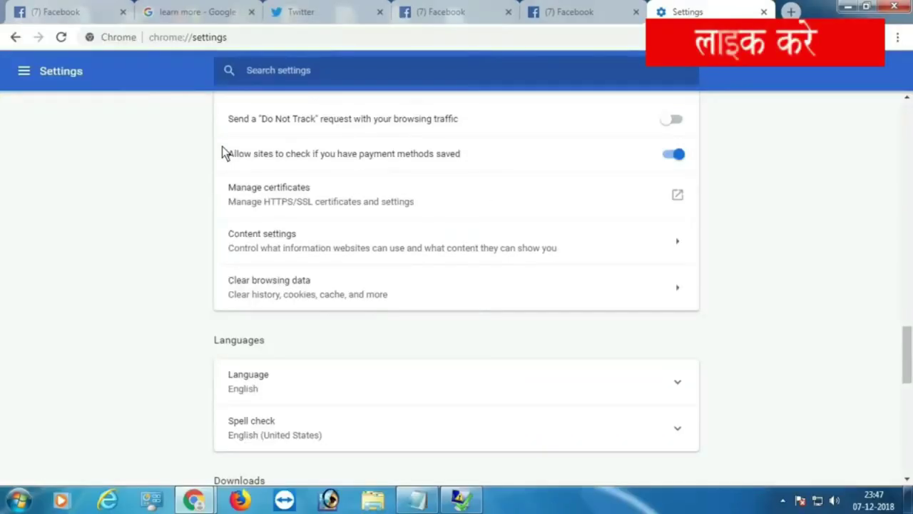
# - Open the browsing history in a new tab with Ctrl+H
pyautogui.scroll(4, 456, 285)
pyautogui.scroll(3, 457, 285)
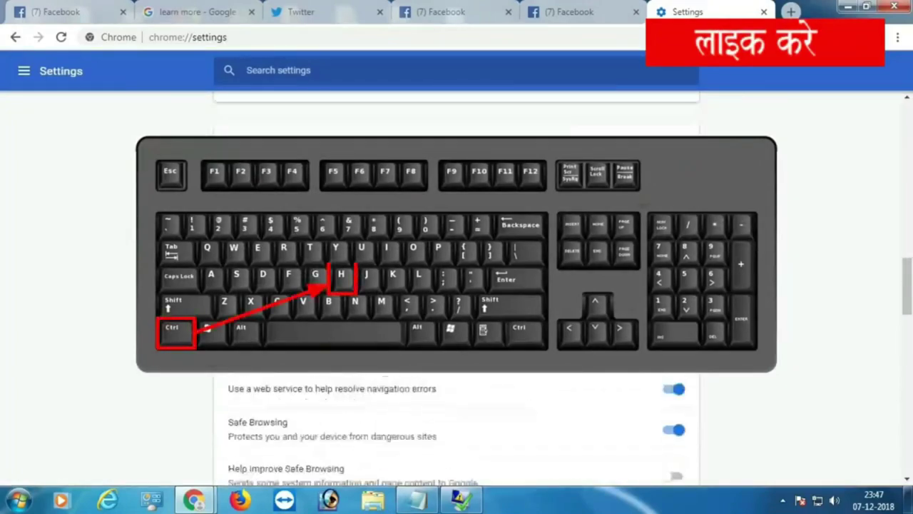
pyautogui.hotkey('ctrl', 'h')
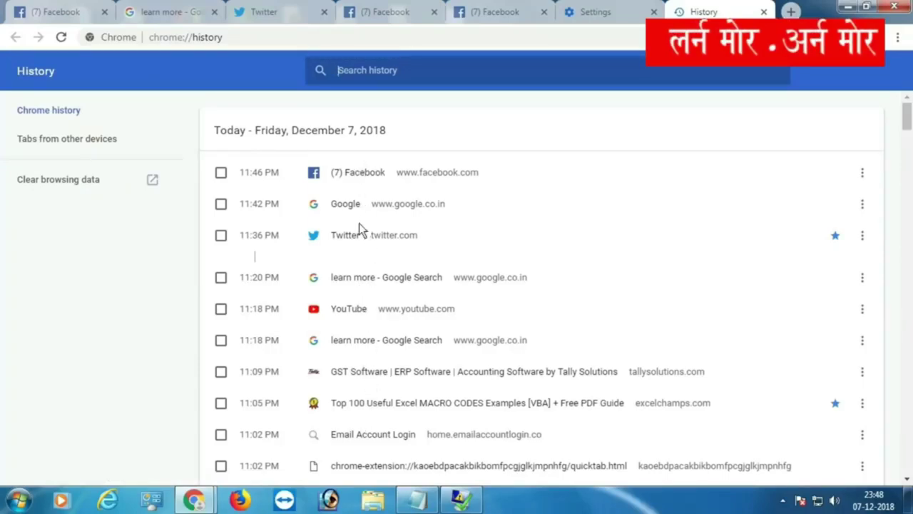
# - Tick and untick the Facebook history entry, then reopen the Clear browsing data options
pyautogui.click(220, 173)
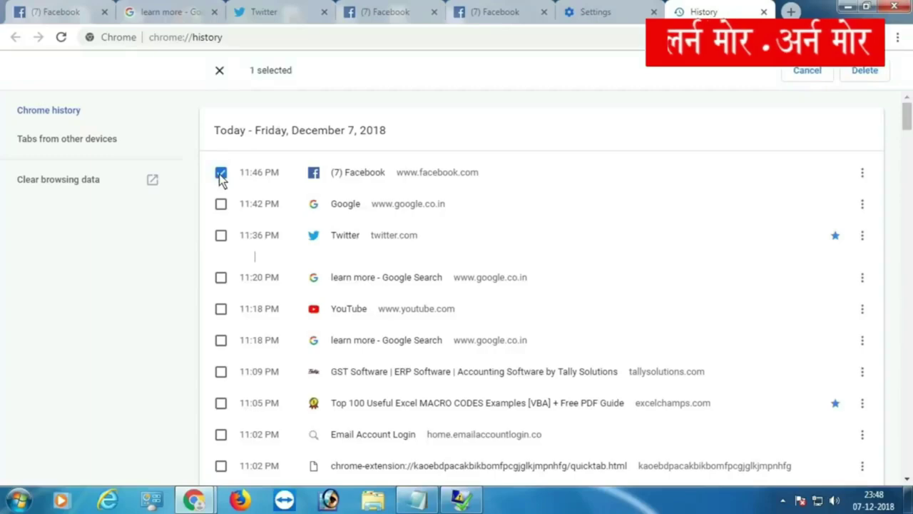
pyautogui.click(220, 172)
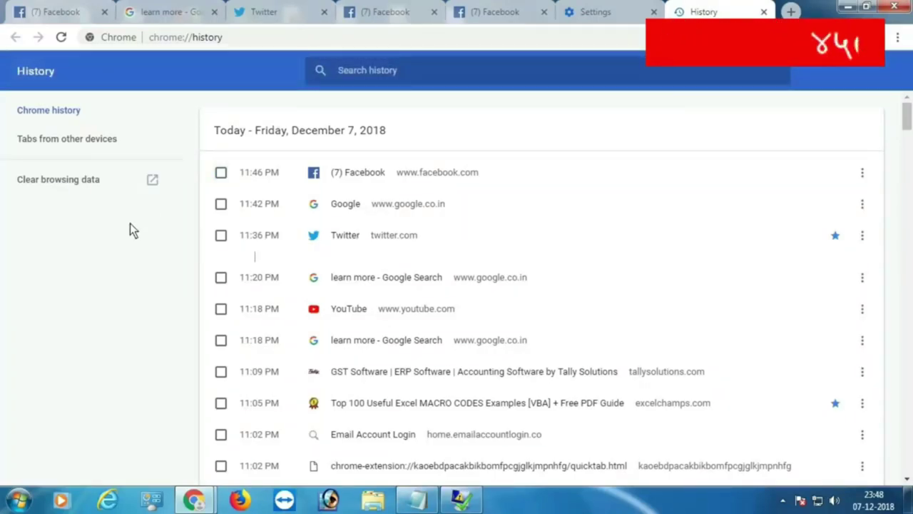
pyautogui.hotkey('ctrl', 'shift', 'Delete')
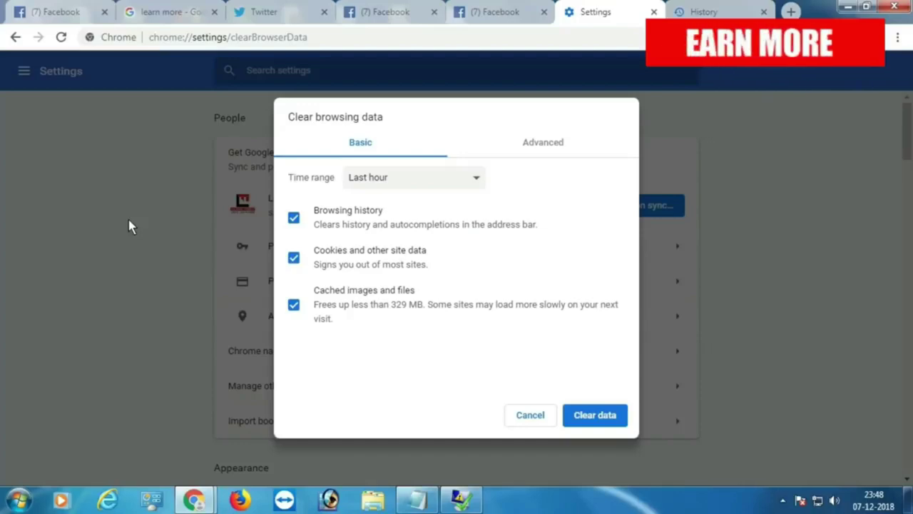
# - Close Clear browsing data, show the bookmarks bar, and switch to the neighbouring Facebook tab
pyautogui.press('Escape')
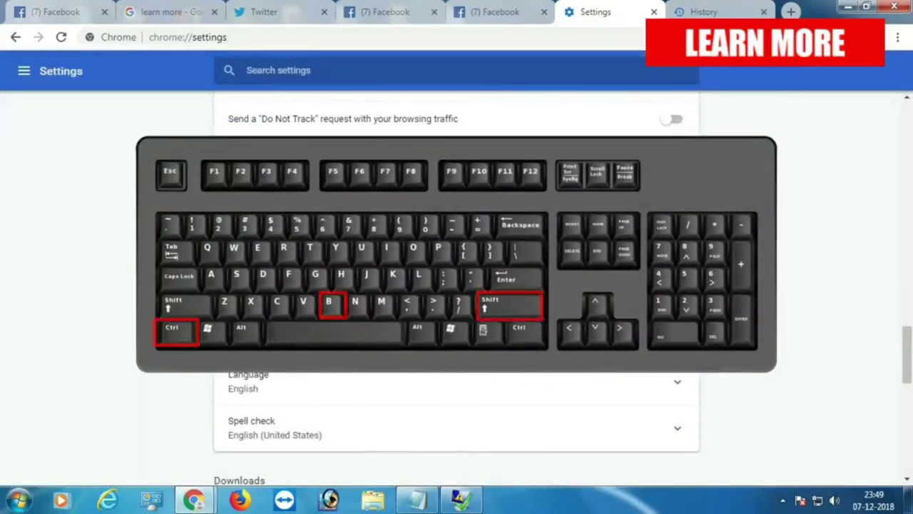
pyautogui.hotkey('ctrl', 'shift', 'b')
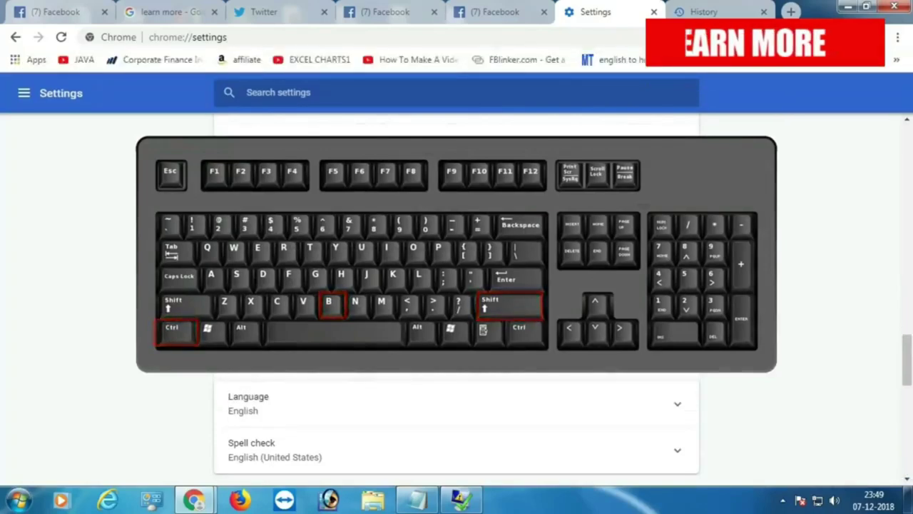
pyautogui.hotkey('ctrl', 'shift', 'b')
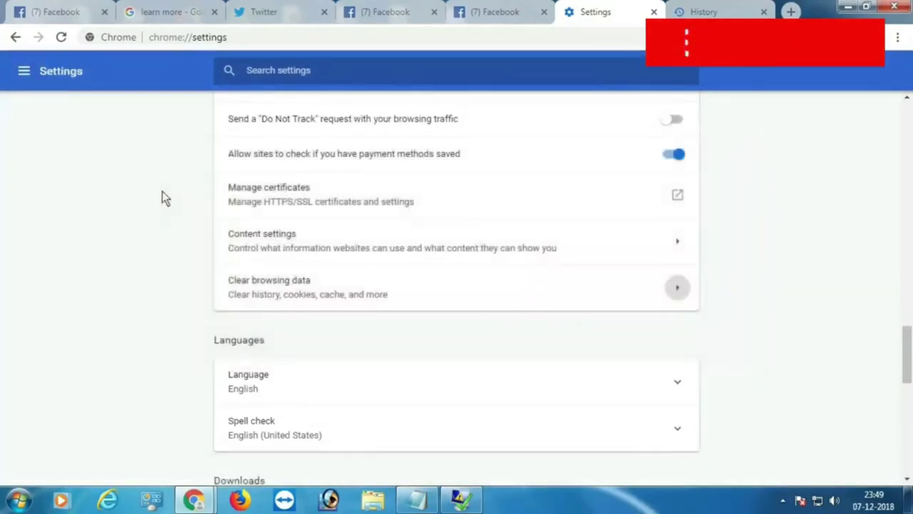
pyautogui.hotkey('ctrl', 'shift', 'b')
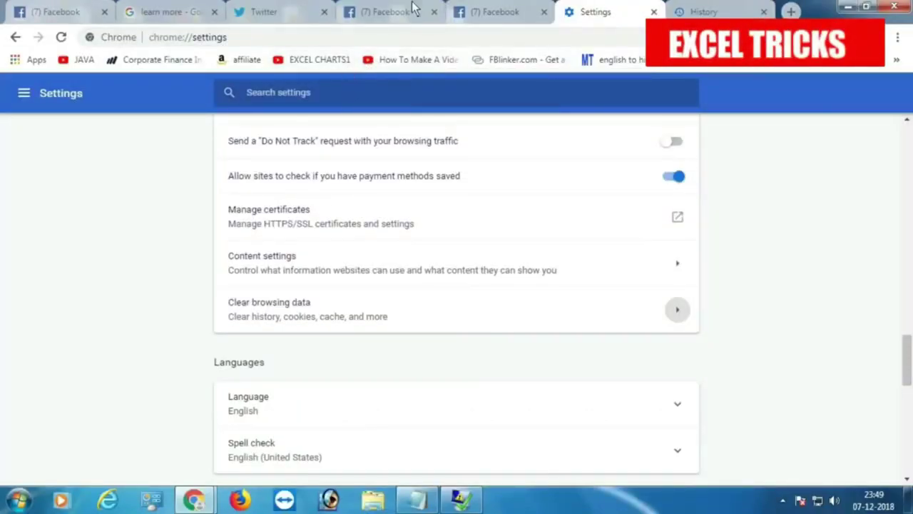
pyautogui.hotkey('ctrl', 'shift', 'Tab')
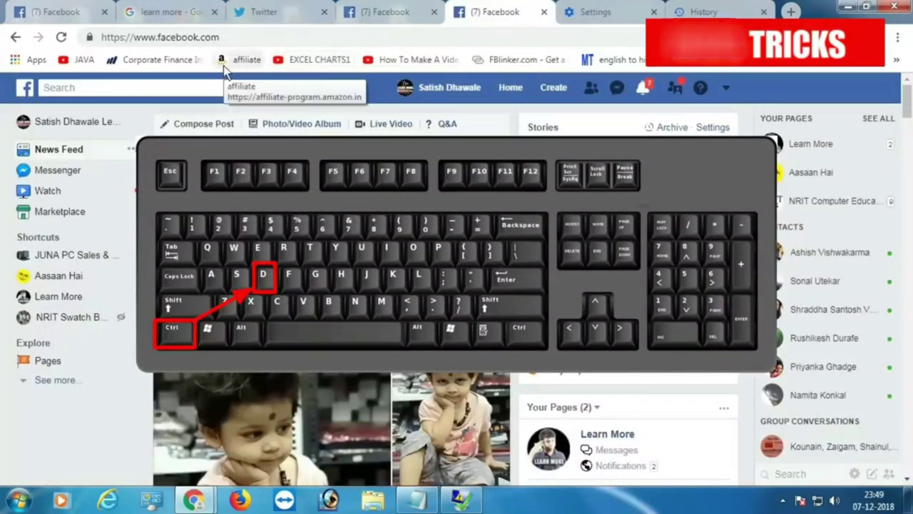
# - Save the Facebook page as bookmark '(7) Facebook' in the bookmarks bar, checking the » overflow list
pyautogui.hotkey('ctrl', 'd')
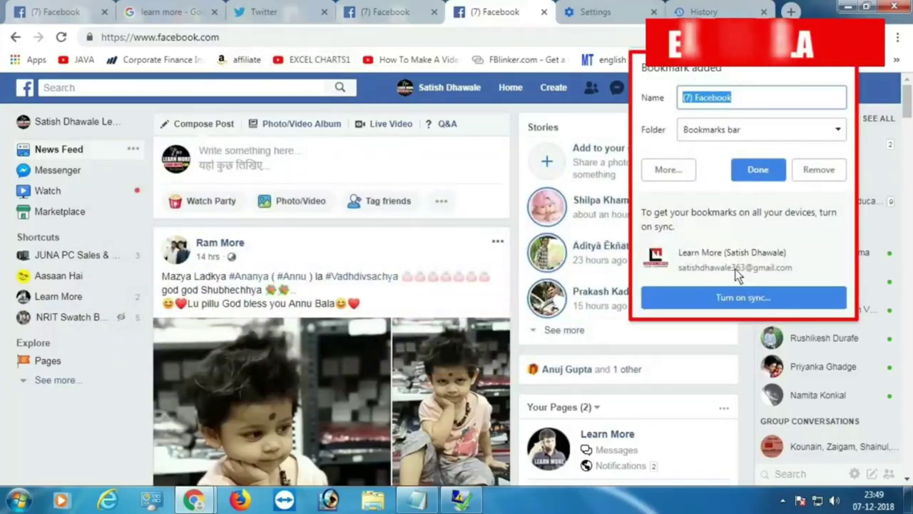
pyautogui.click(752, 178)
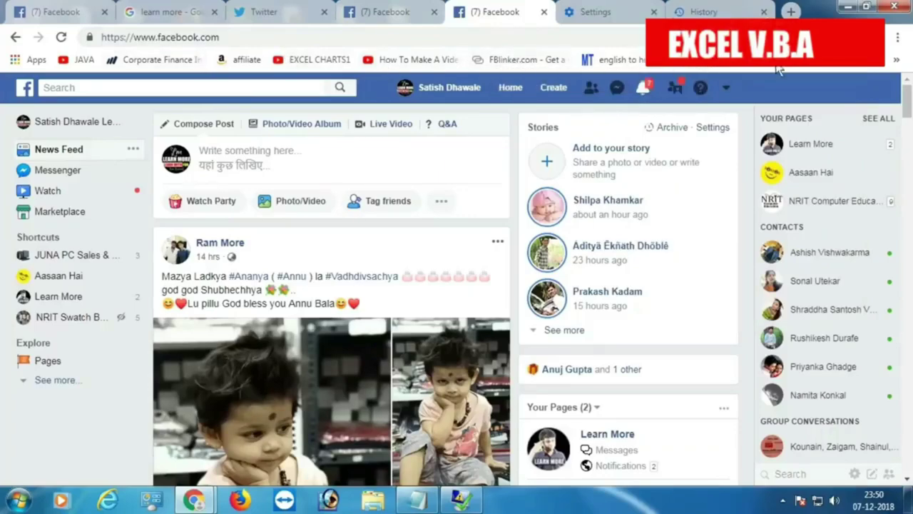
pyautogui.click(896, 60)
pyautogui.click(897, 62)
pyautogui.click(897, 60)
pyautogui.click(896, 60)
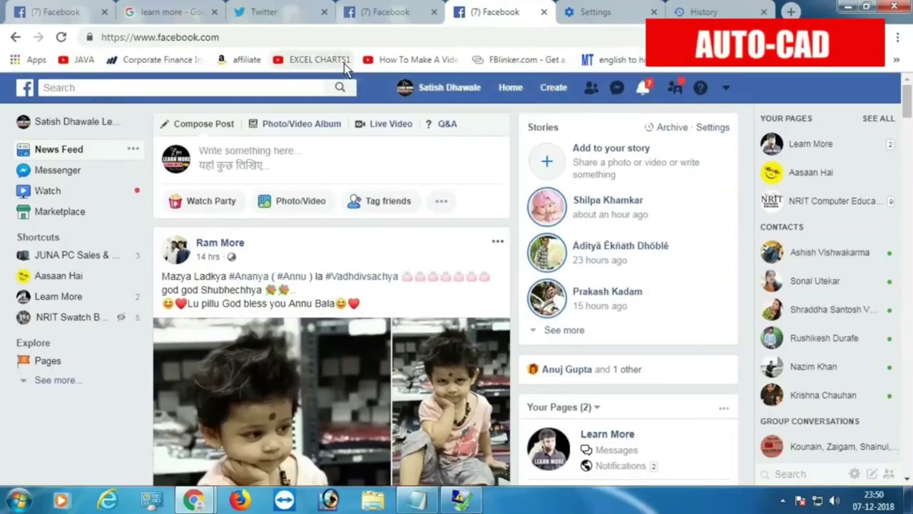
pyautogui.hotkey('ctrl', 'd')
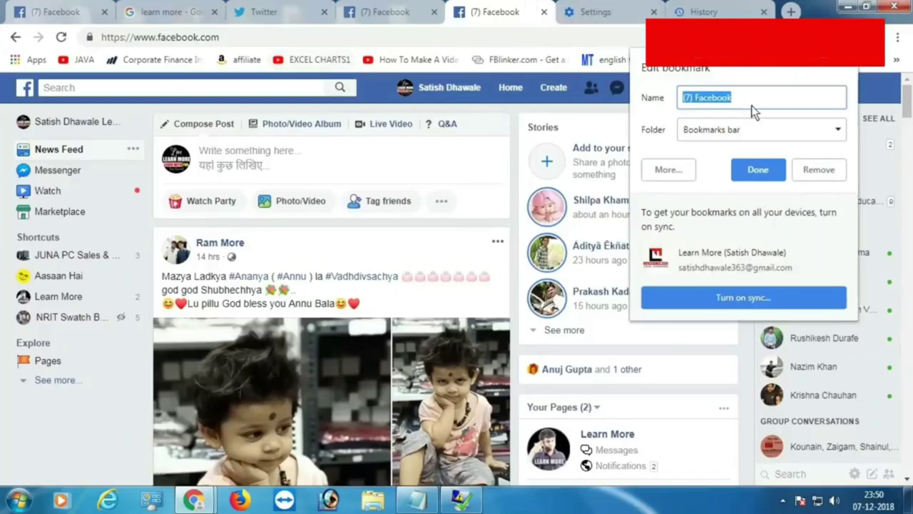
pyautogui.click(751, 172)
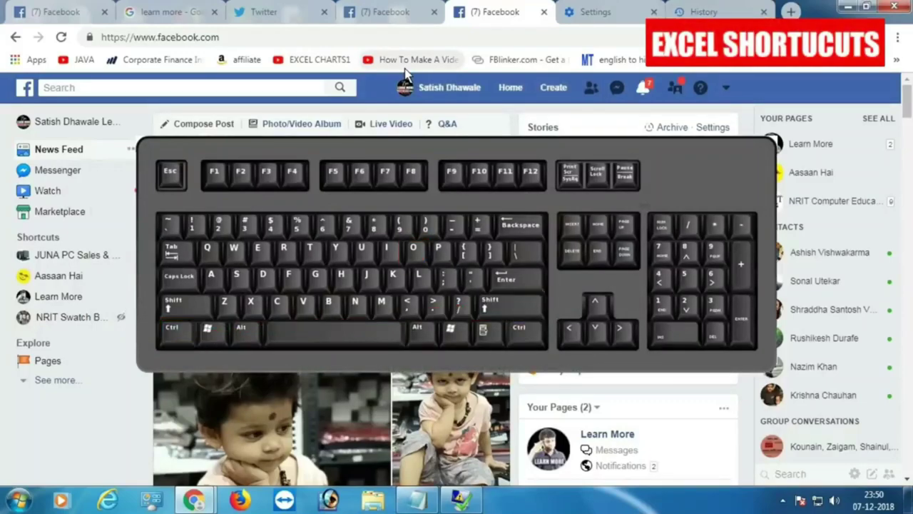
# - Open the bookmark manager, view the JAVA bookmark's options, then close the Bookmarks tab
pyautogui.hotkey('ctrl', 'shift', 'o')
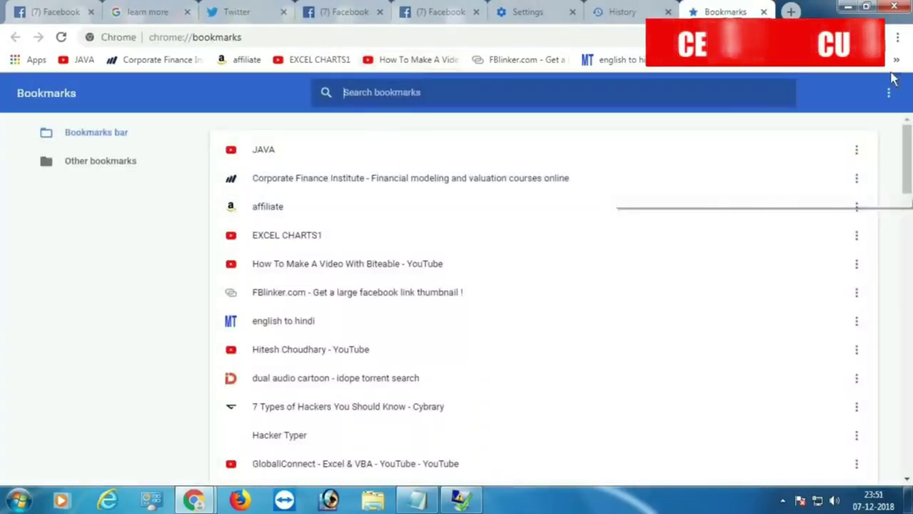
pyautogui.click(897, 37)
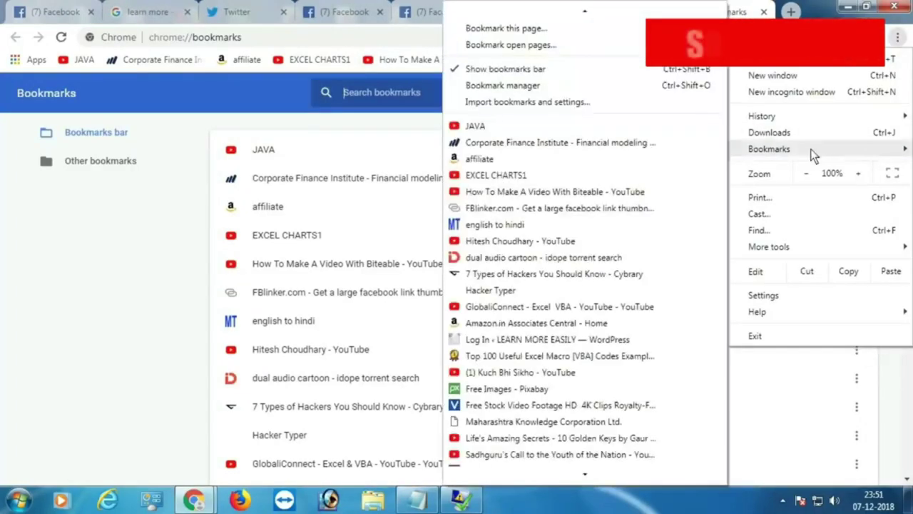
pyautogui.click(572, 208)
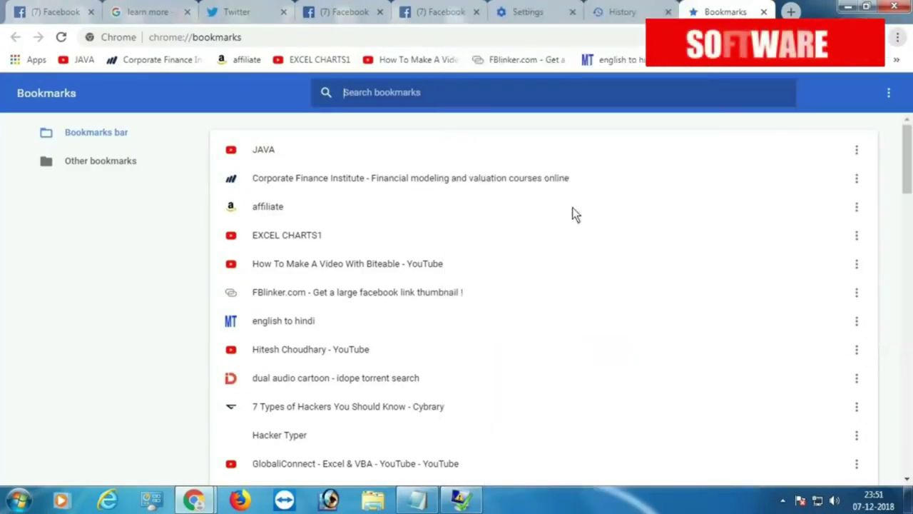
pyautogui.click(856, 152)
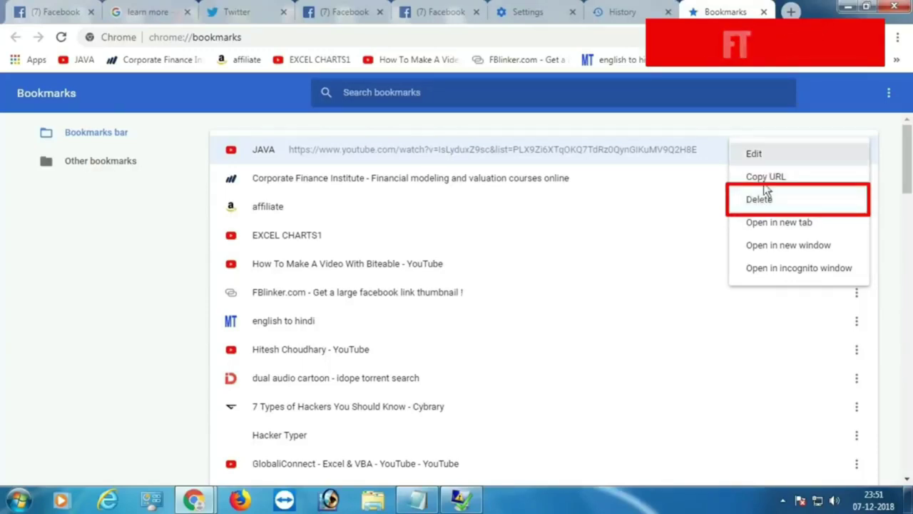
pyautogui.click(160, 198)
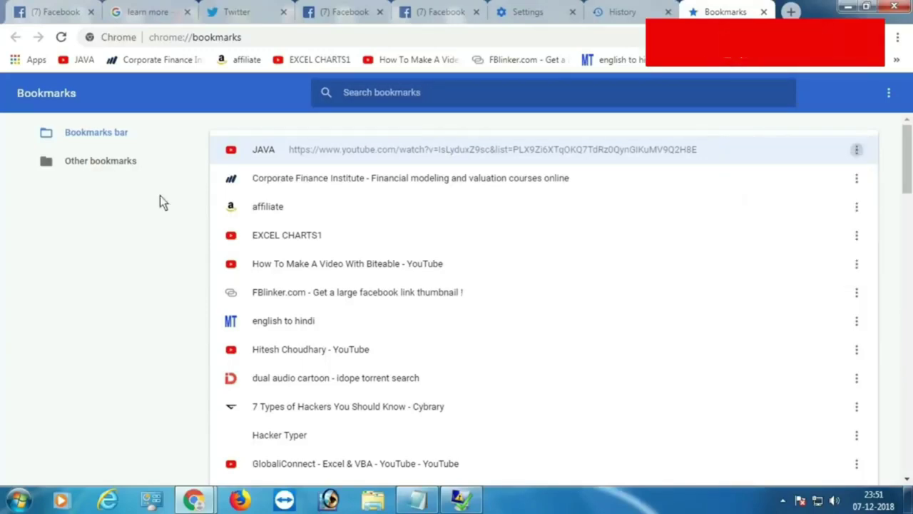
pyautogui.click(763, 12)
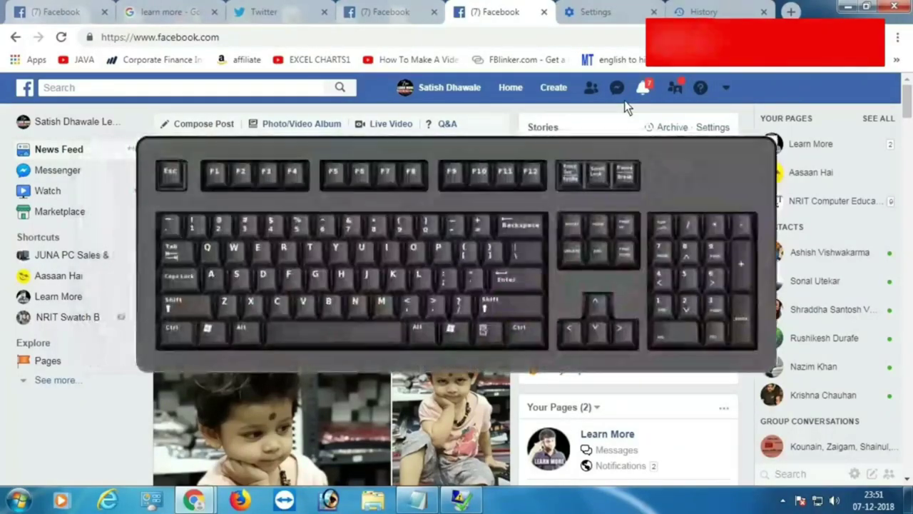
# - Open the Downloads page in a new tab and try Ctrl+E on the address bar, cancelling with Esc
pyautogui.hotkey('ctrl', 'j')
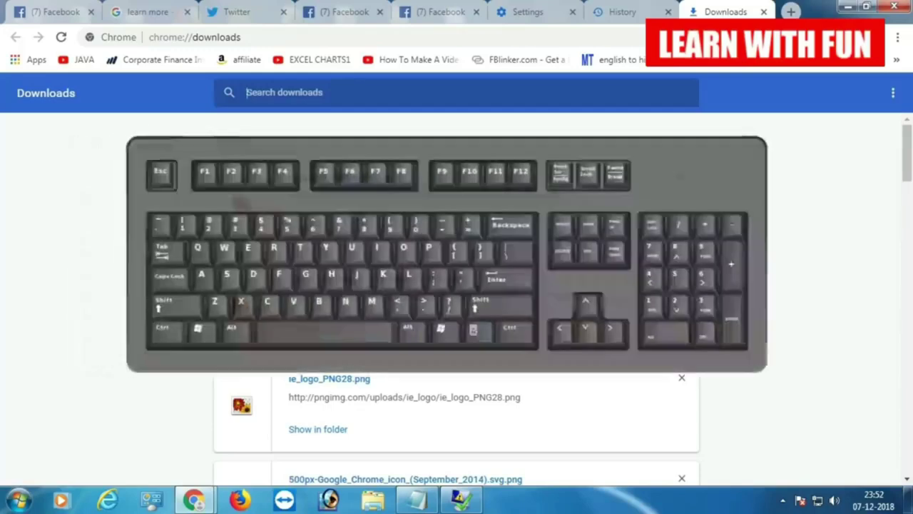
pyautogui.hotkey('ctrl', 'e')
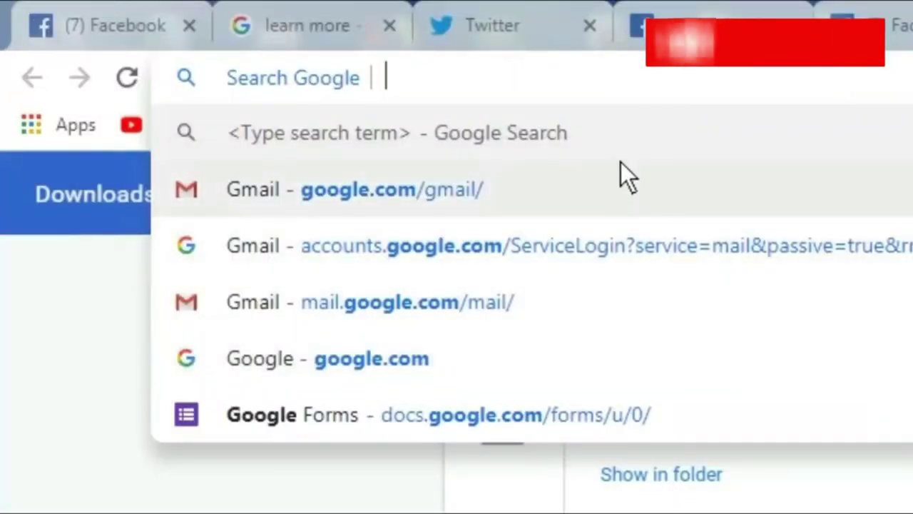
pyautogui.press('Escape')
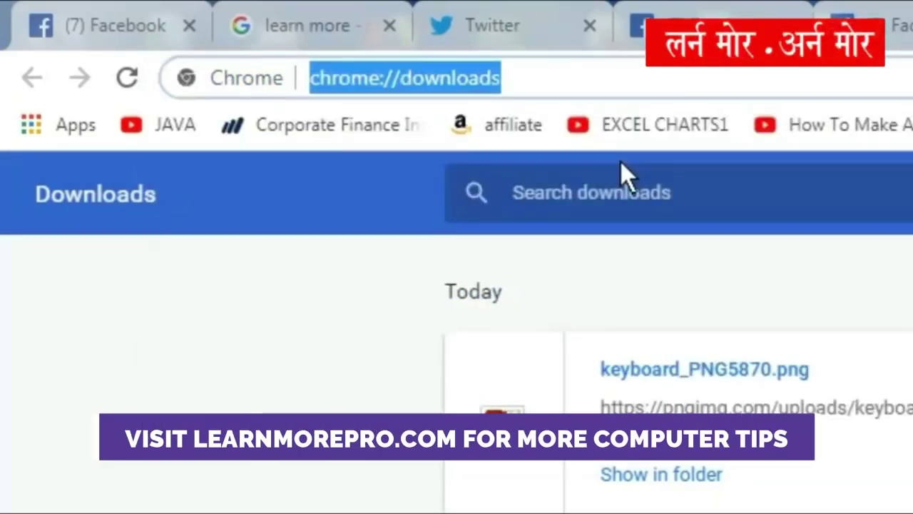
# - Clear the address bar twice, restoring the downloads address with Esc, then select it with Ctrl+L
pyautogui.press('BackSpace')
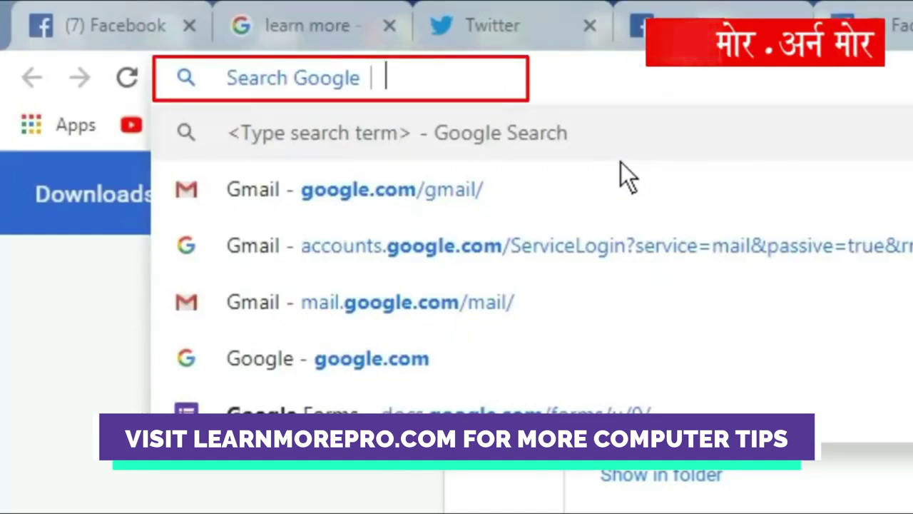
pyautogui.press('Escape')
pyautogui.press('BackSpace')
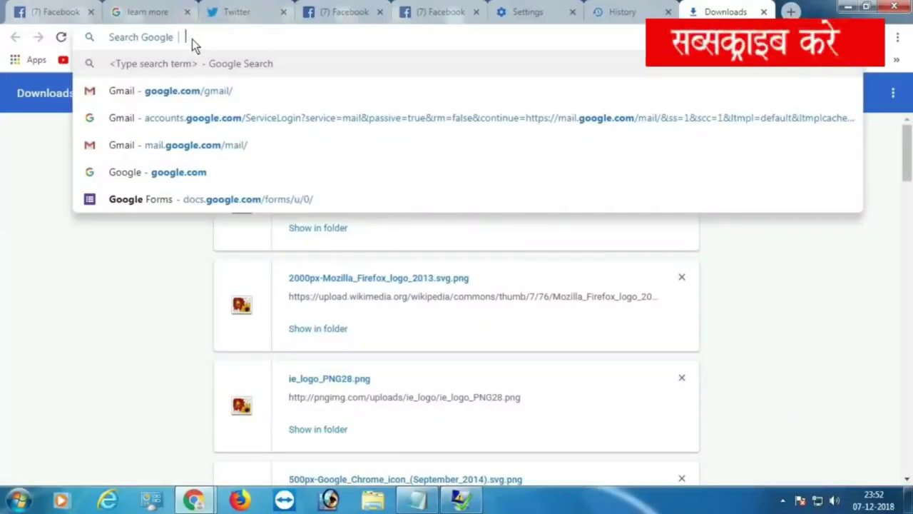
pyautogui.press('Escape')
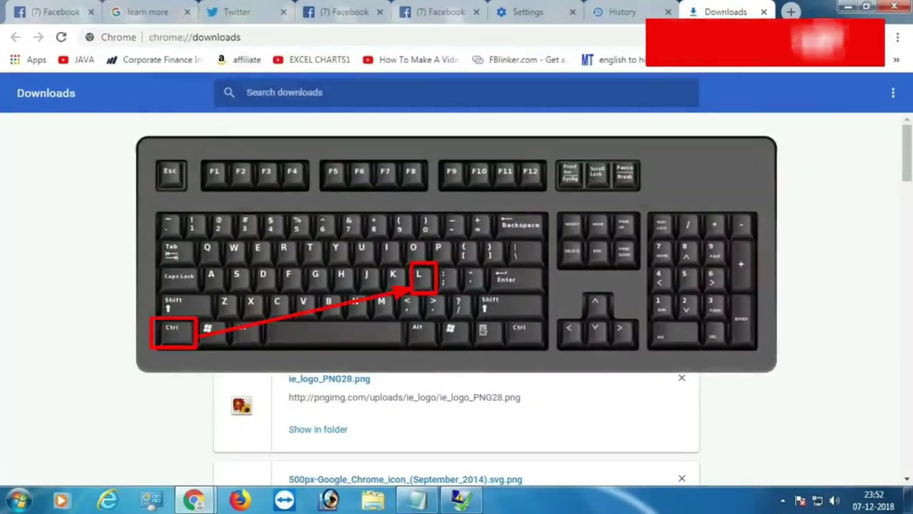
pyautogui.hotkey('ctrl', 'l')
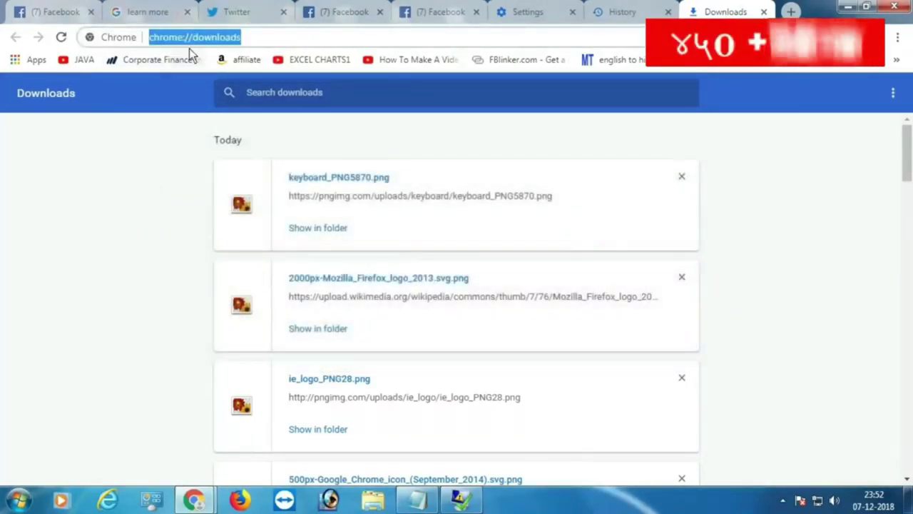
# - Load twitter.com in the Facebook news feed tab through the address bar
pyautogui.click(440, 12)
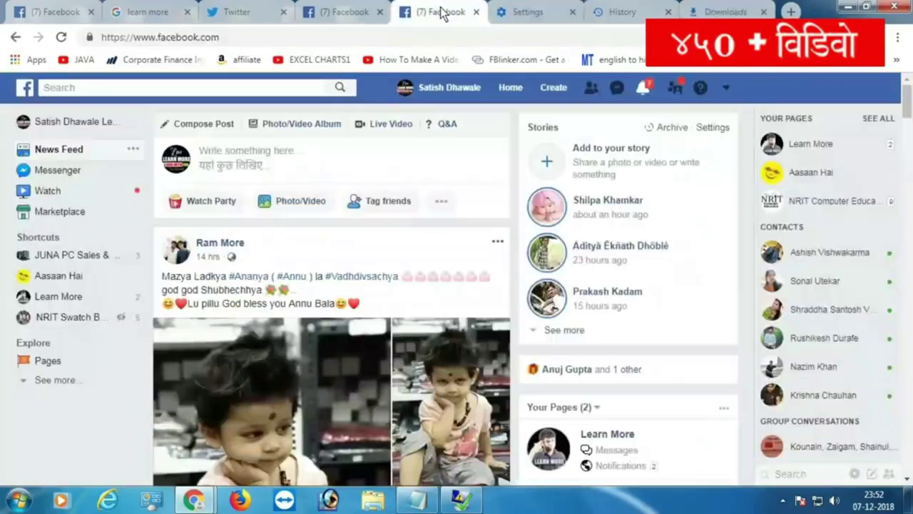
pyautogui.hotkey('ctrl', 'l')
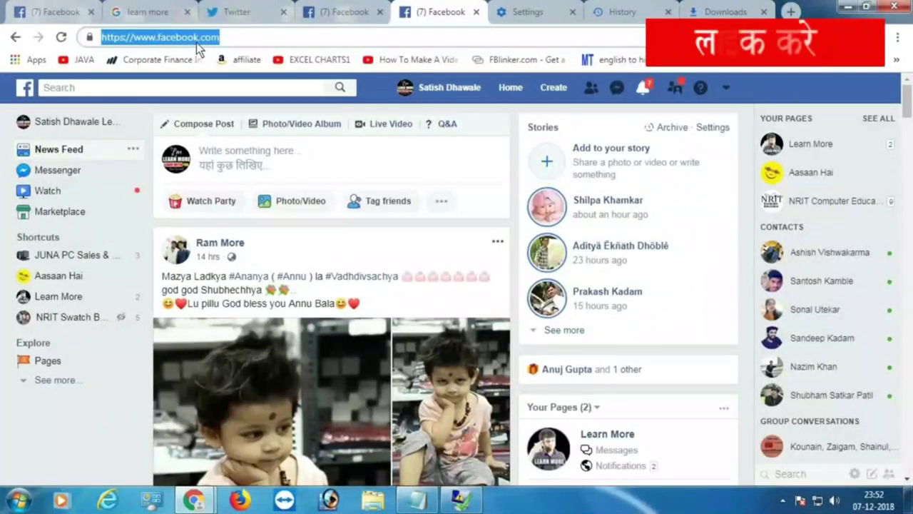
pyautogui.write('Twitter')
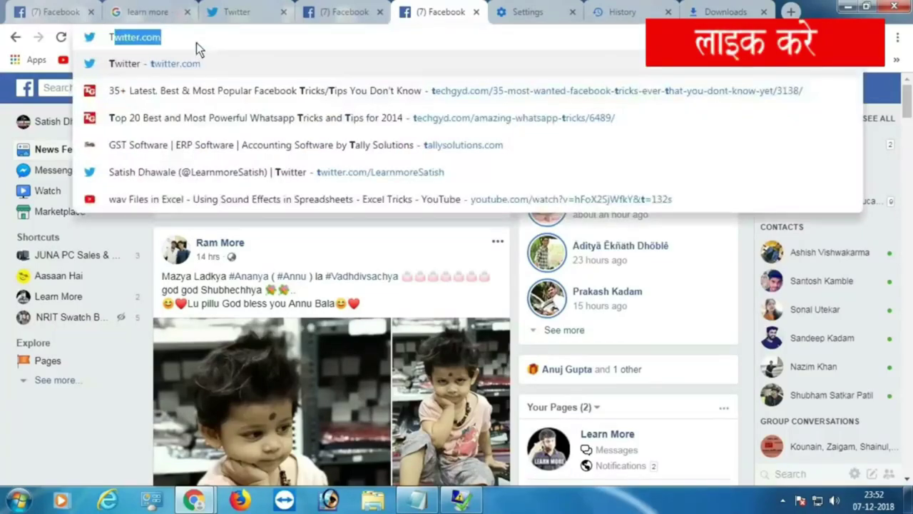
pyautogui.press('Return')
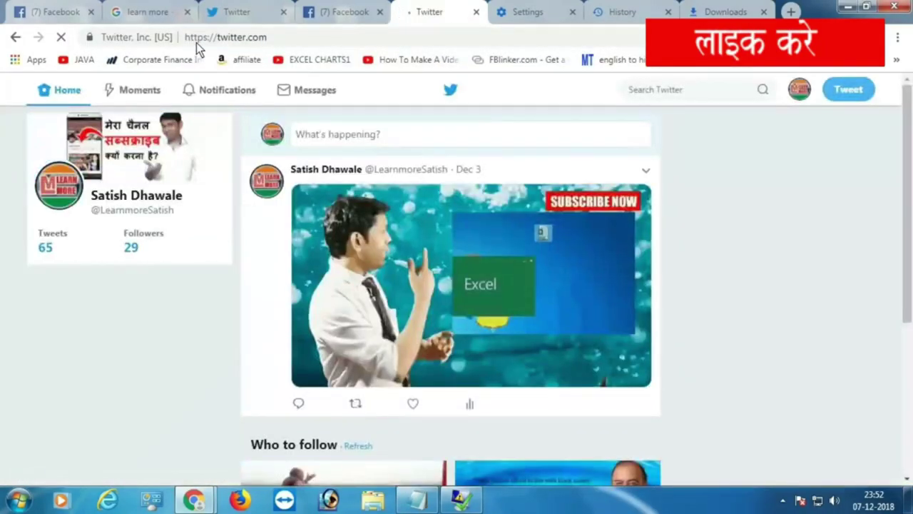
# - Select and erase the Twitter address, then restore it with Esc
pyautogui.click(197, 42)
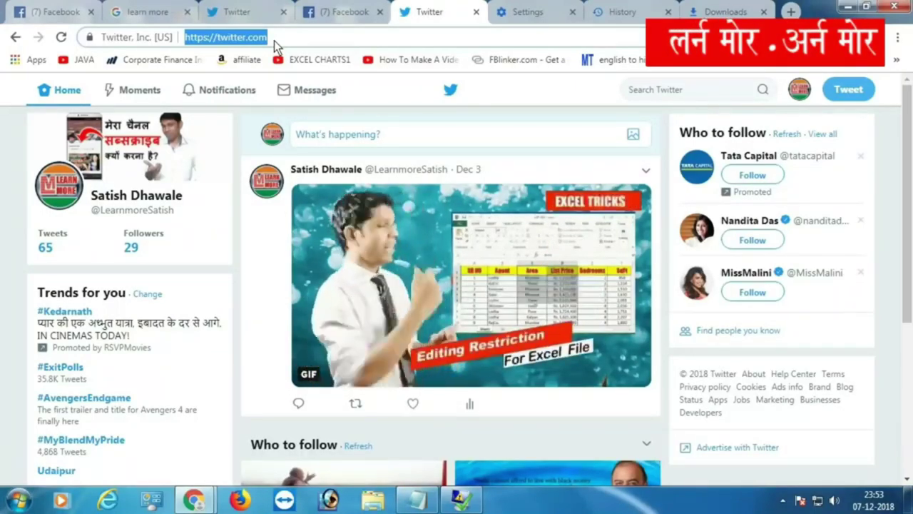
pyautogui.press('BackSpace')
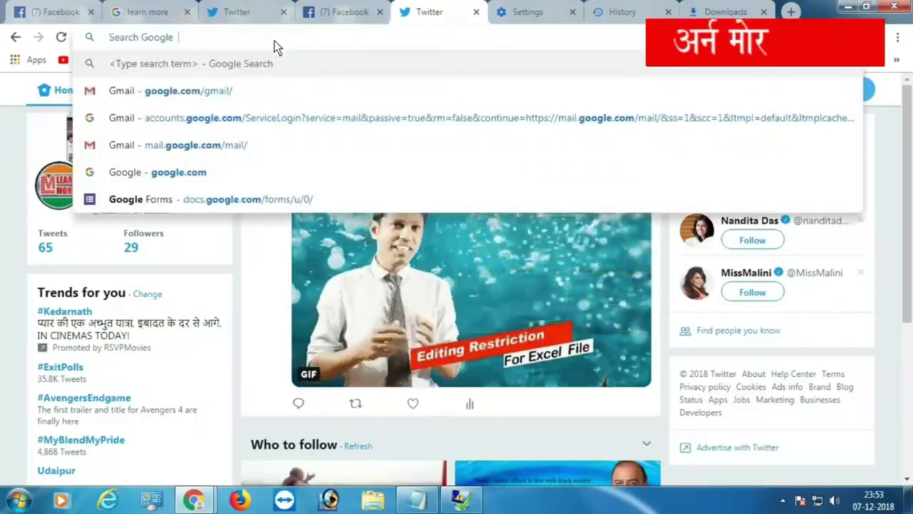
pyautogui.press('Escape')
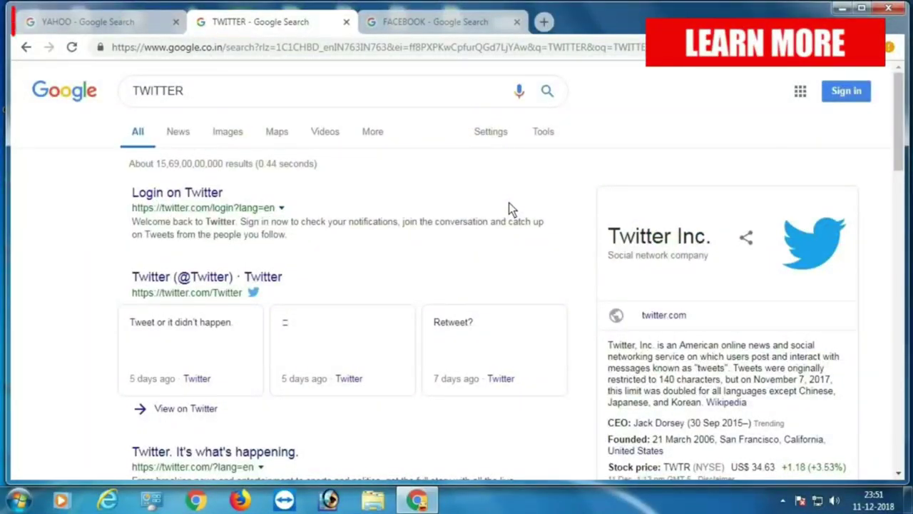
# - Switch through the YAHOO, TWITTER and FACEBOOK results tabs, ending on FACEBOOK
pyautogui.click(131, 23)
pyautogui.click(223, 21)
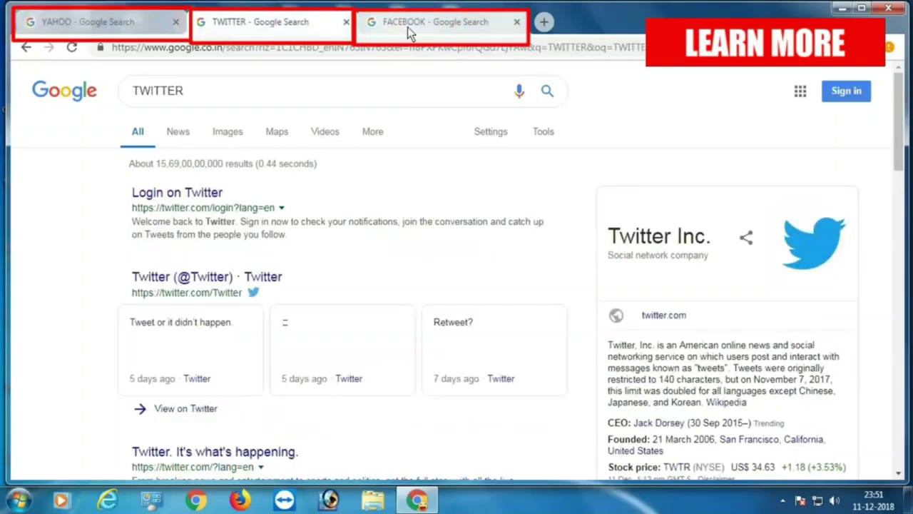
pyautogui.click(410, 22)
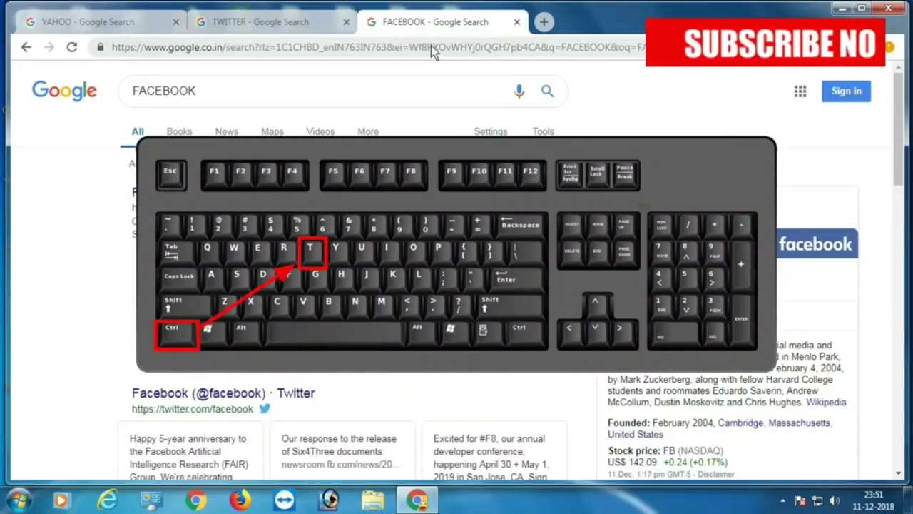
# - Open a new tab and search Google for 'google' by typing GOO
pyautogui.hotkey('ctrl', 't')
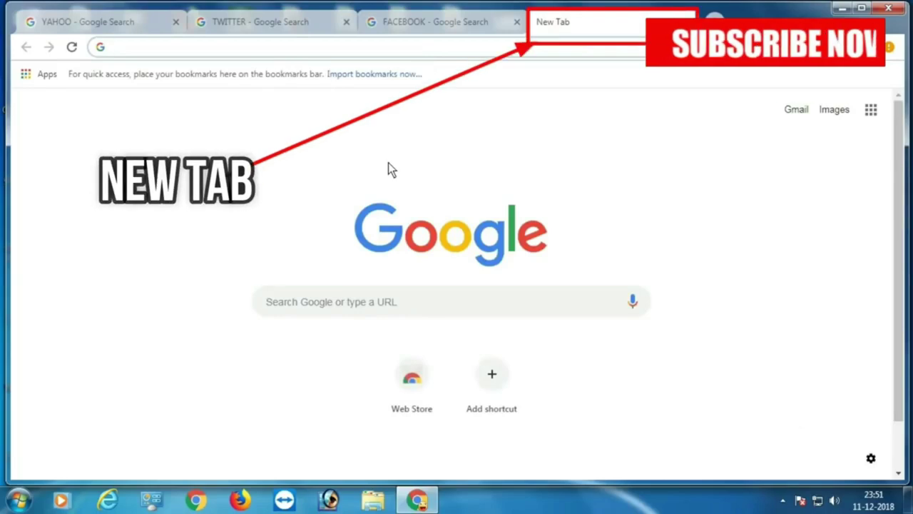
pyautogui.write('GOO')
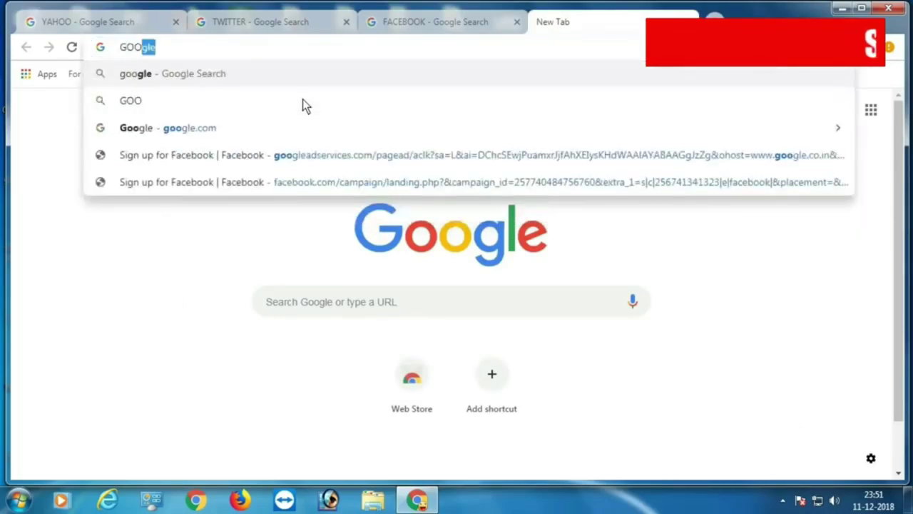
pyautogui.press('Return')
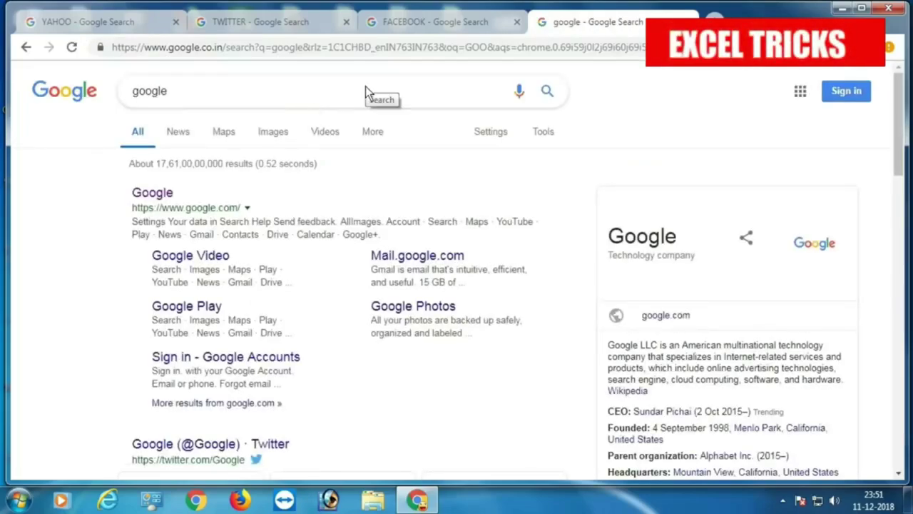
# - Open a blank tab, then close it and the google search tab with Ctrl+W
pyautogui.hotkey('ctrl', 't')
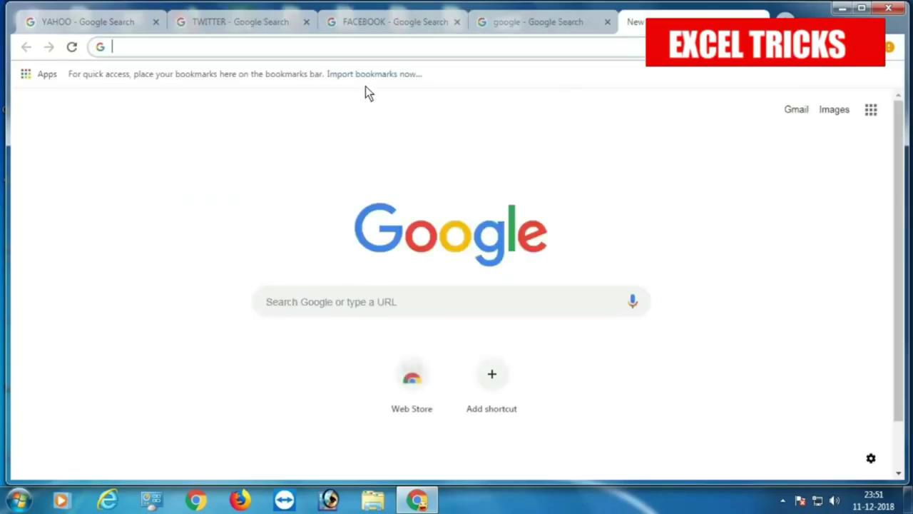
pyautogui.hotkey('ctrl', 'w')
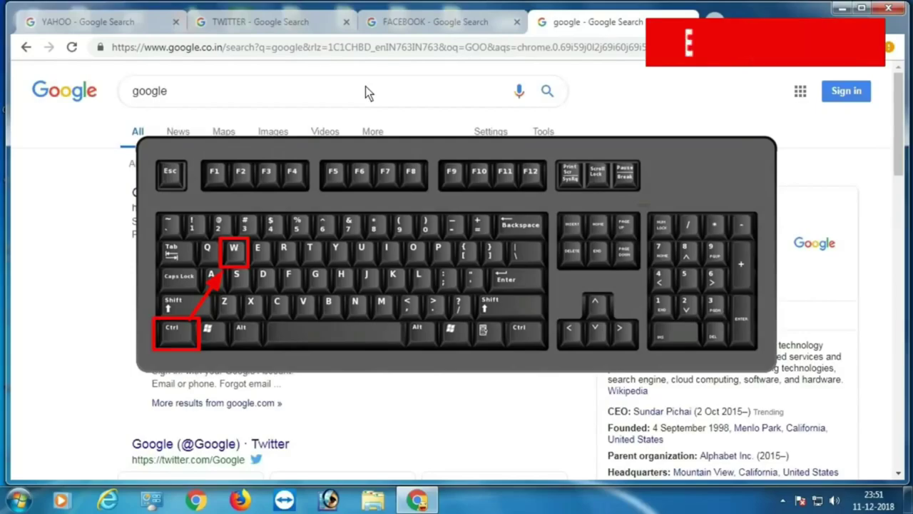
pyautogui.hotkey('ctrl', 'w')
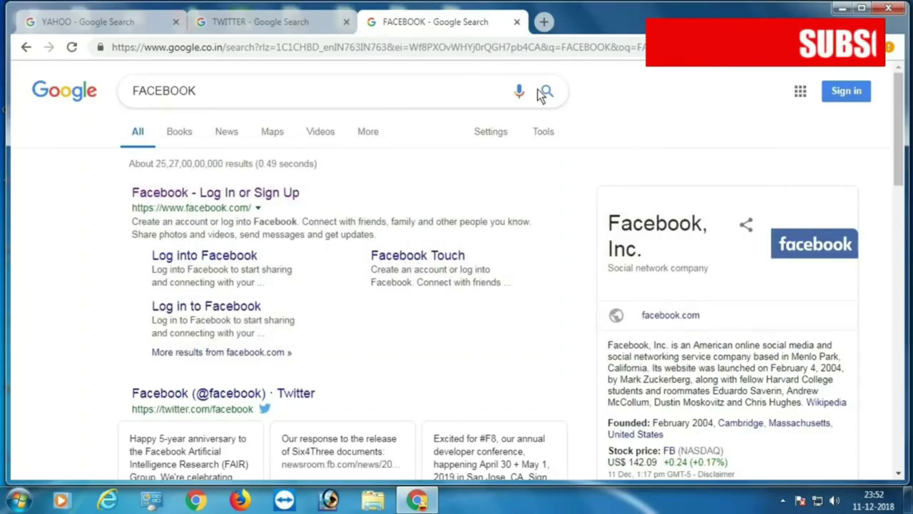
# - Reopen the closed google search tab with Ctrl+Shift+T, then open a new window with Ctrl+N
pyautogui.hotkey('ctrl', 'shift', 't')
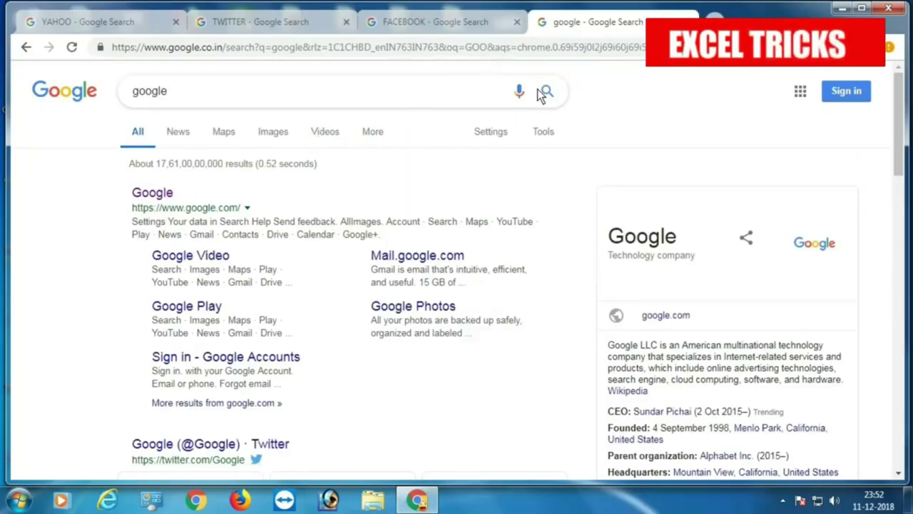
pyautogui.hotkey('ctrl', 'w')
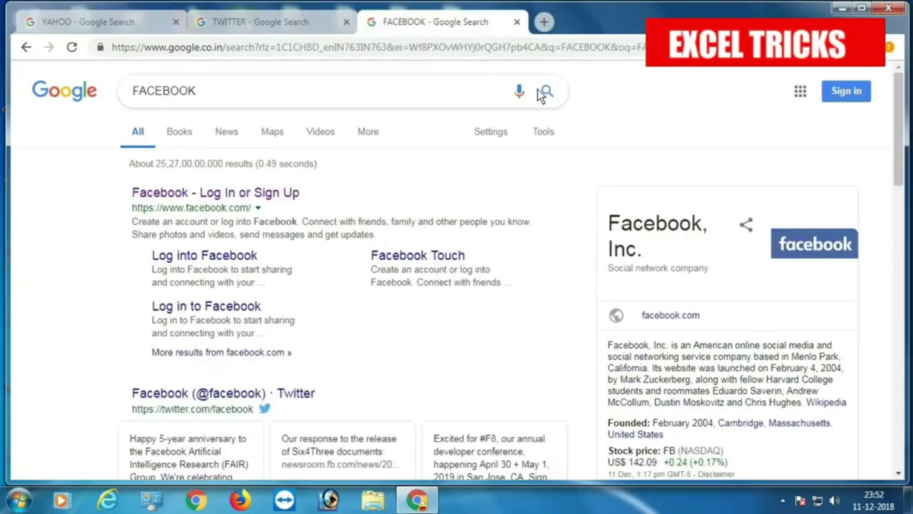
pyautogui.hotkey('ctrl', 'shift', 't')
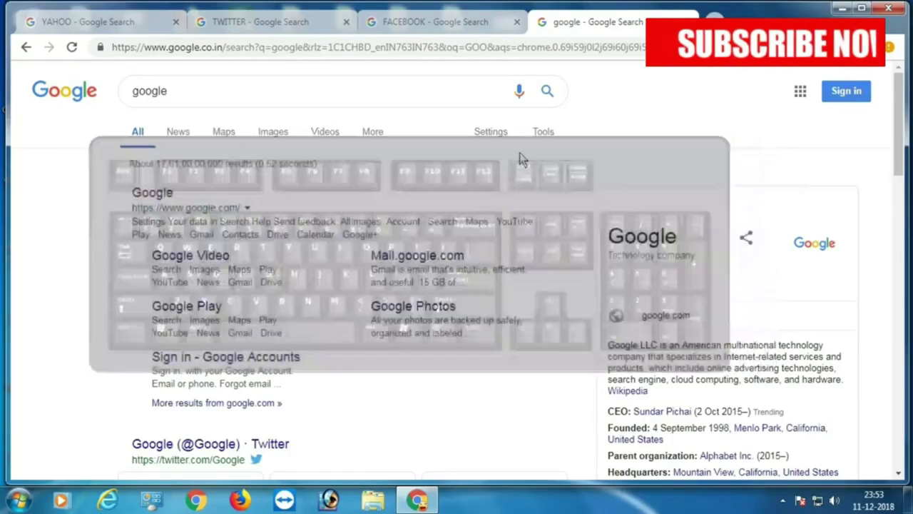
pyautogui.hotkey('ctrl', 'n')
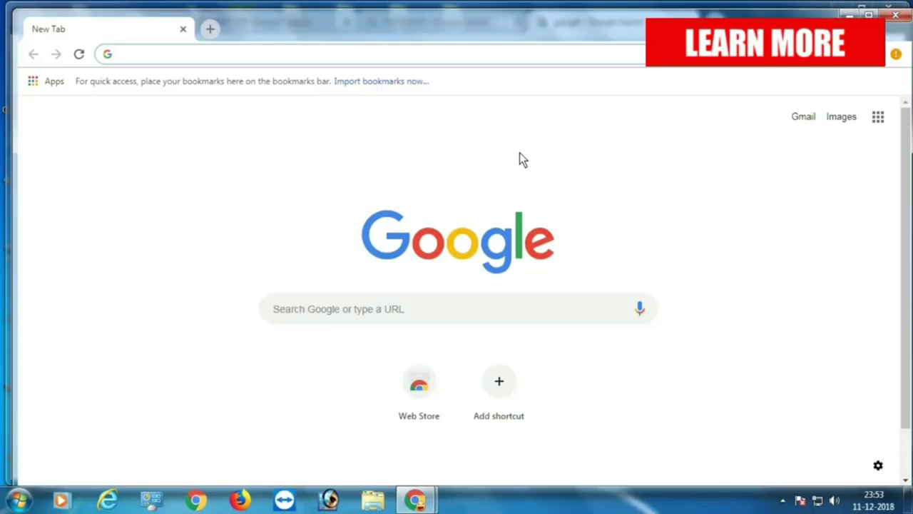
# - Open two new tabs and run a Google search for YAHOO
pyautogui.hotkey('ctrl', 't')
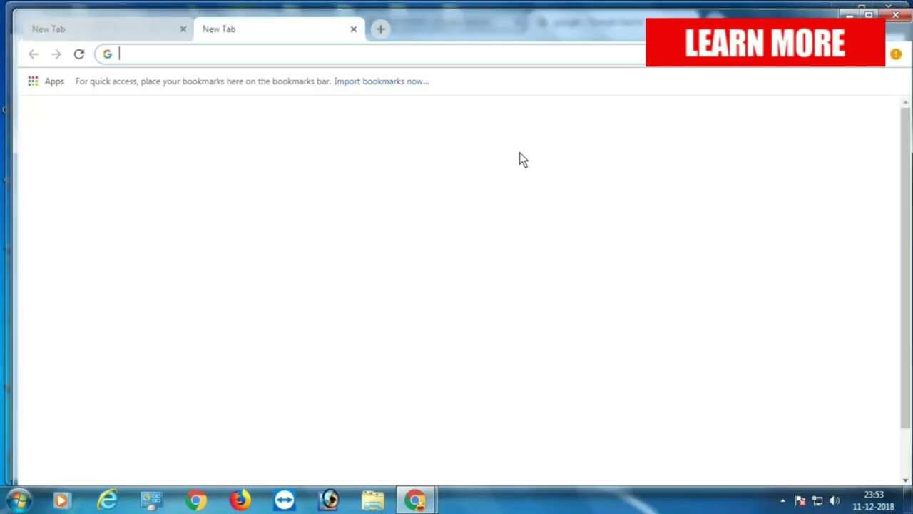
pyautogui.hotkey('ctrl', 't')
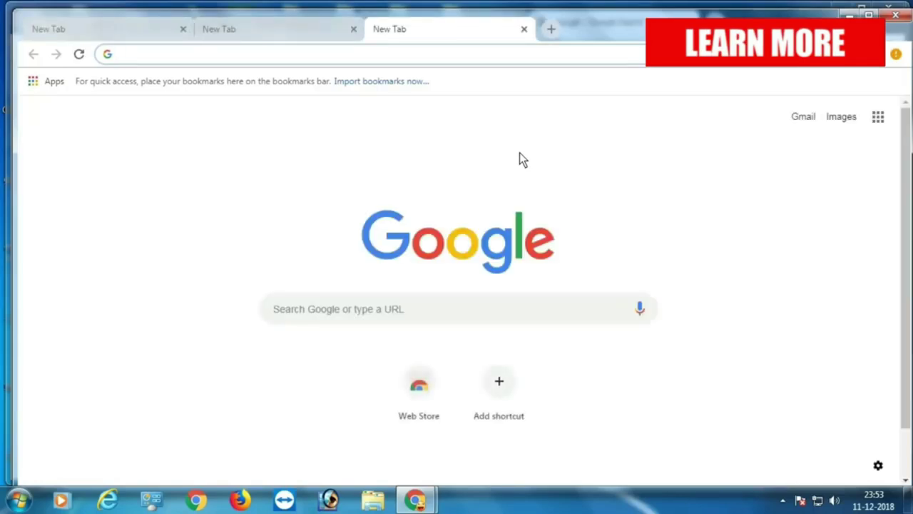
pyautogui.write('YAH')
pyautogui.press('Return')
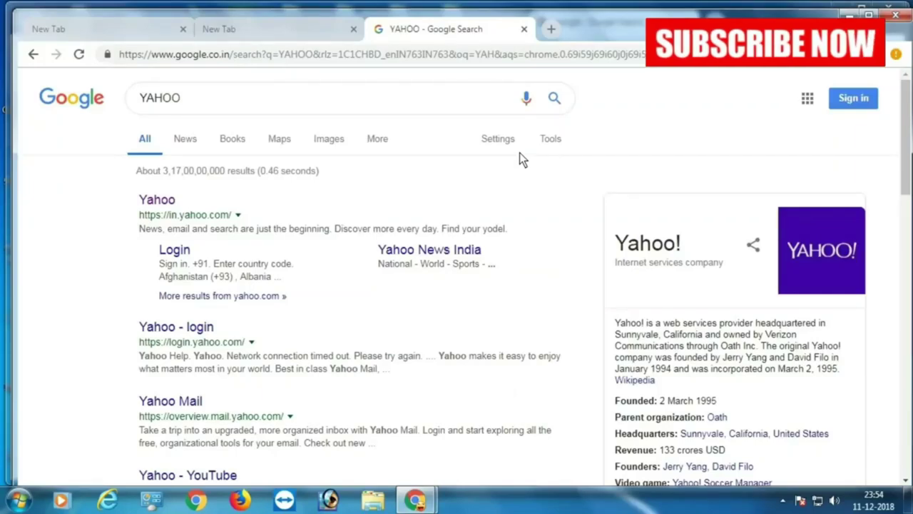
# - Close the YAHOO search tab and open two new blank tabs
pyautogui.hotkey('ctrl', 'w')
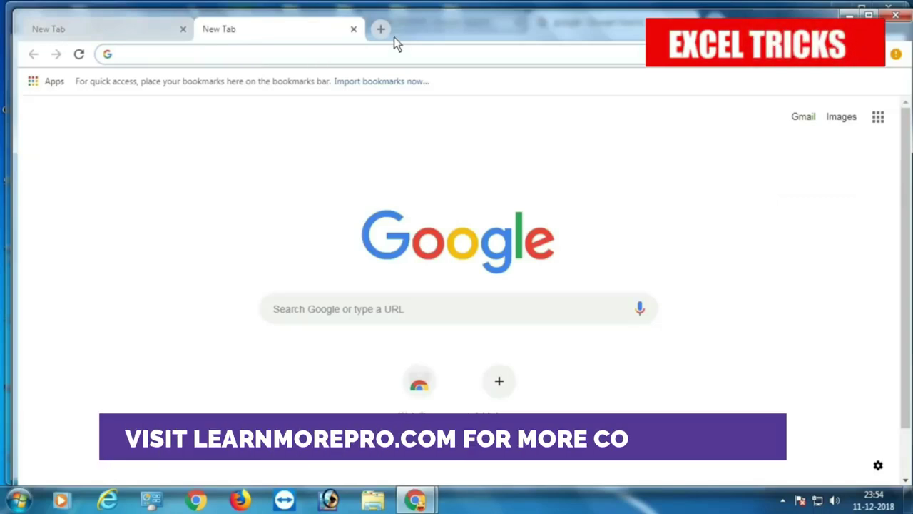
pyautogui.hotkey('ctrl', 't')
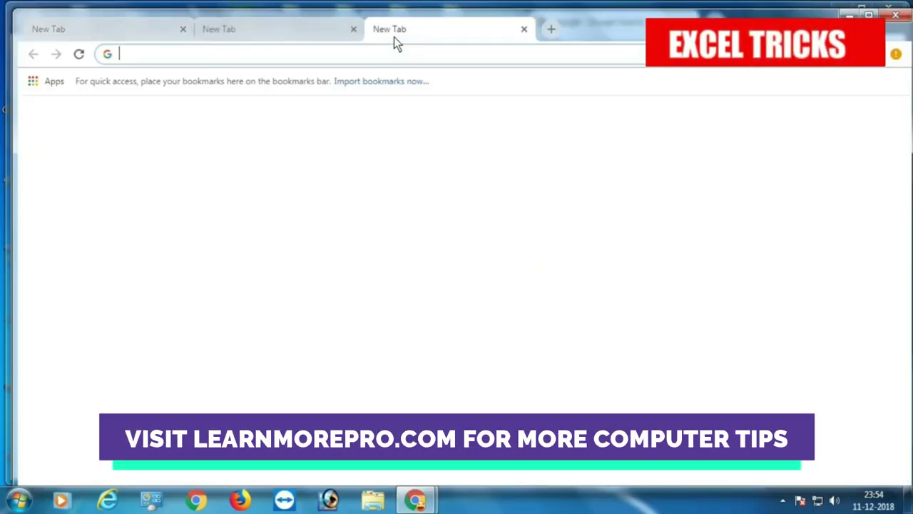
pyautogui.hotkey('ctrl', 't')
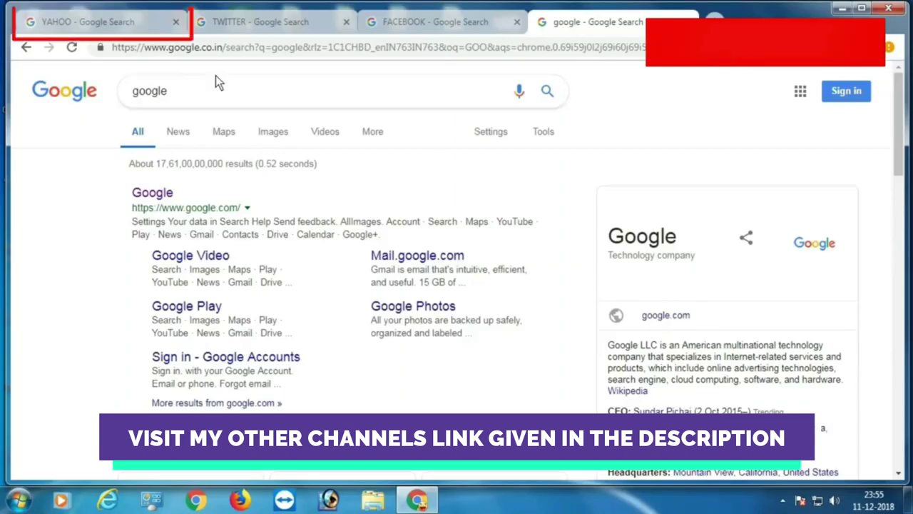
# - Visit the YAHOO, TWITTER, FACEBOOK and google search tabs one after another
pyautogui.click(143, 22)
pyautogui.click(263, 23)
pyautogui.click(428, 25)
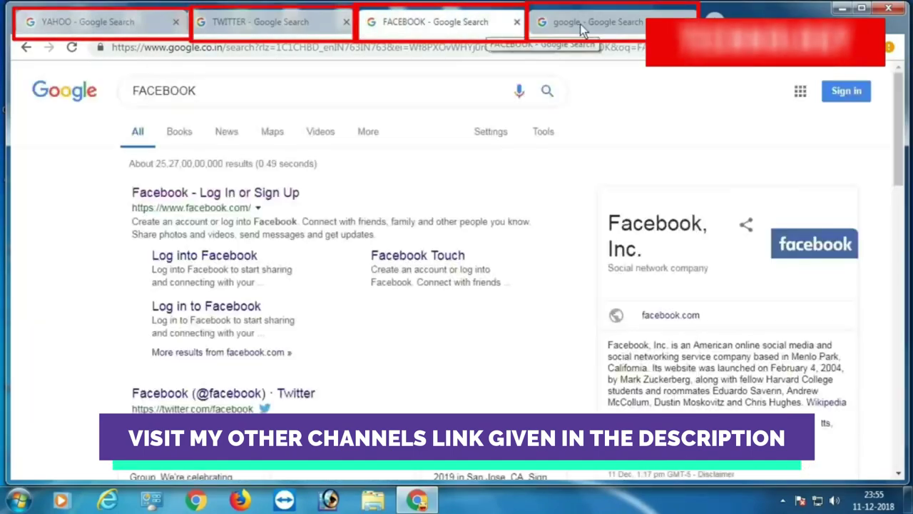
pyautogui.click(580, 23)
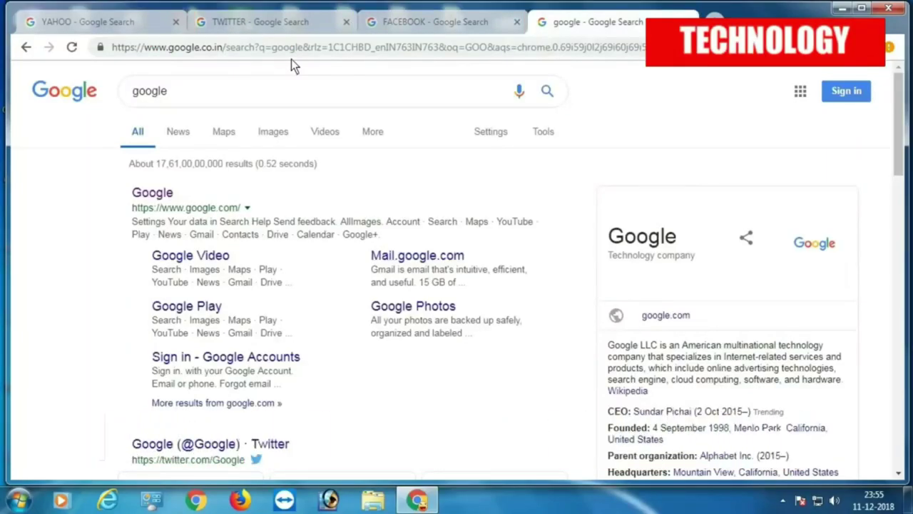
# - Cycle forward through all open tabs with Ctrl+Tab
pyautogui.hotkey('ctrl', 'Tab')
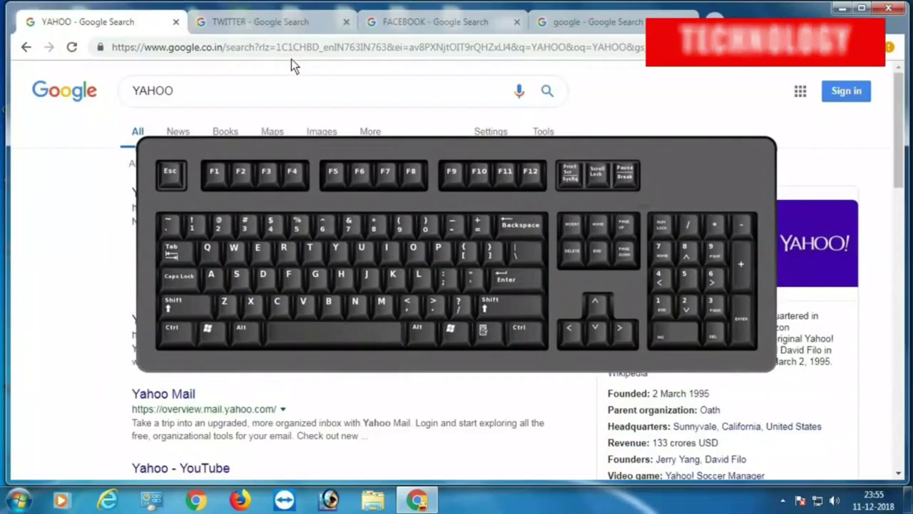
pyautogui.hotkey('ctrl', 'Tab')
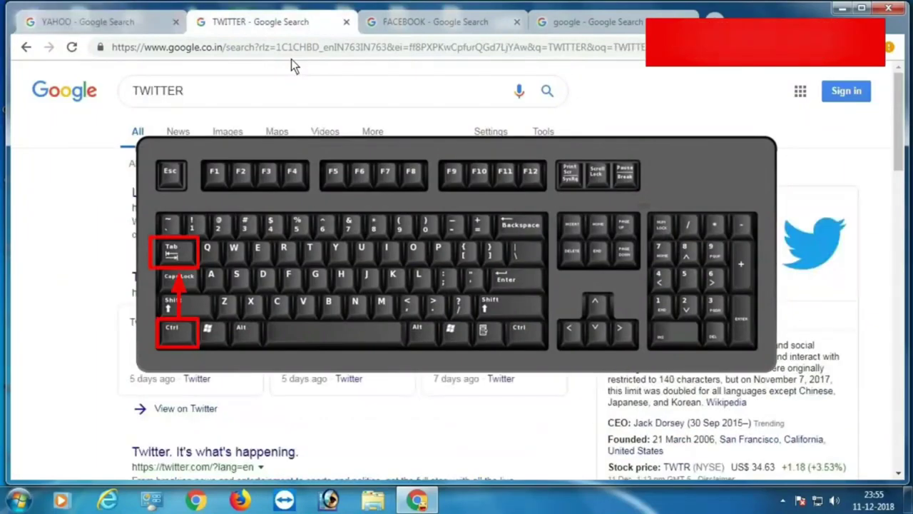
pyautogui.hotkey('ctrl', 'Tab')
pyautogui.hotkey('ctrl', 'Tab')
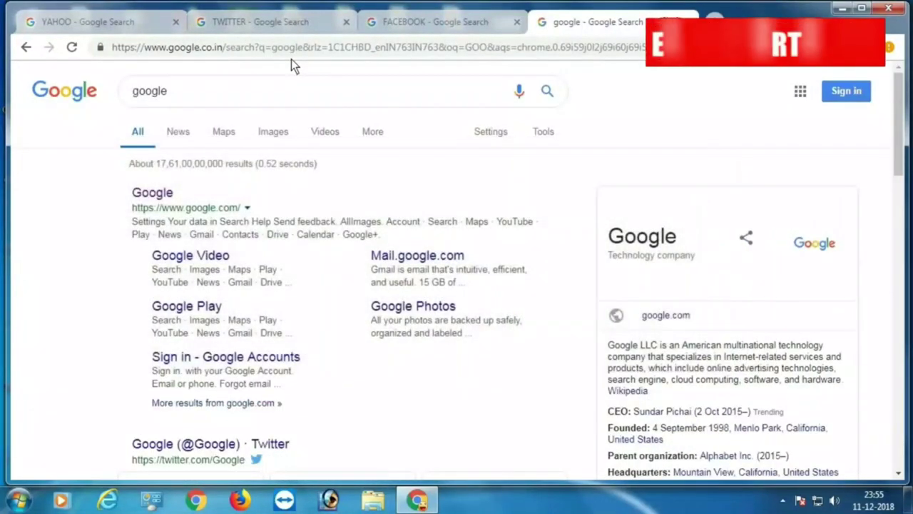
pyautogui.hotkey('ctrl', 'Tab')
pyautogui.hotkey('ctrl', 'Tab')
pyautogui.hotkey('ctrl', 'Tab')
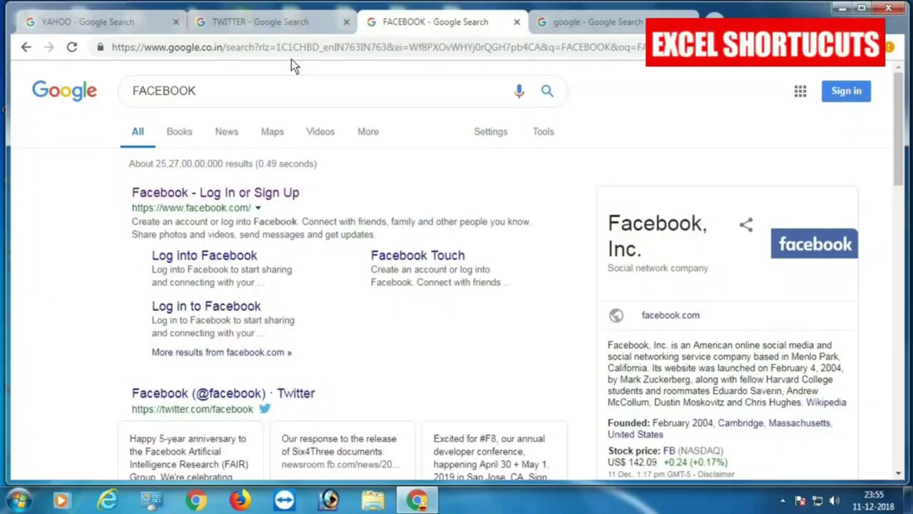
pyautogui.hotkey('ctrl', 'Tab')
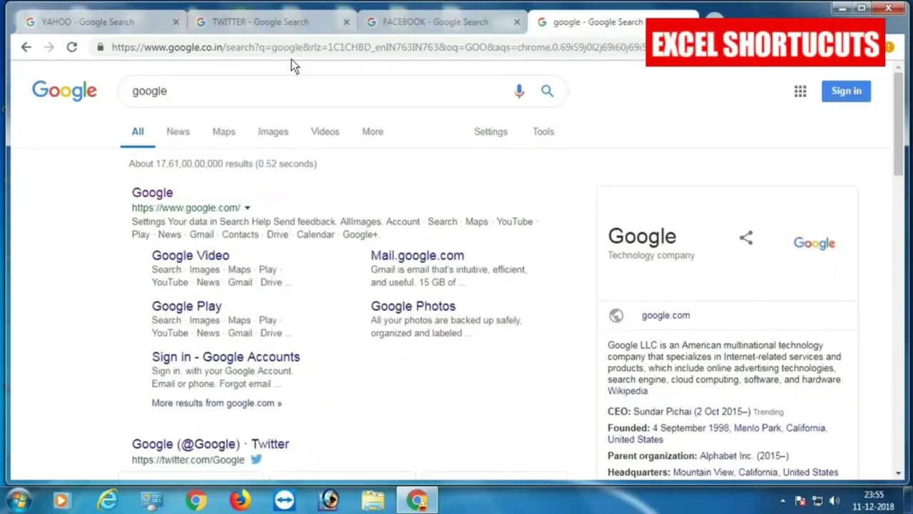
# - Step backward through the tabs with Ctrl+Shift+Tab, ending on the TWITTER tab
pyautogui.hotkey('ctrl', 'shift', 'Tab')
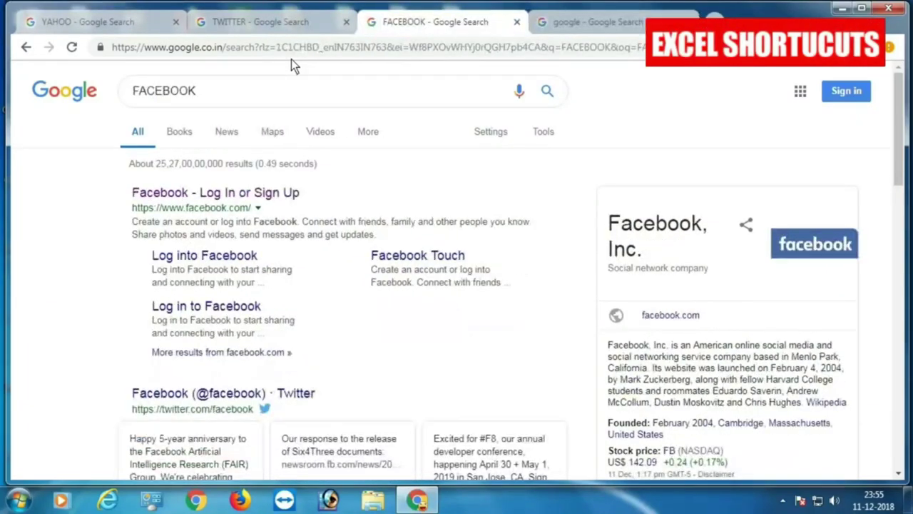
pyautogui.hotkey('ctrl', 'shift', 'Tab')
pyautogui.hotkey('ctrl', 'shift', 'Tab')
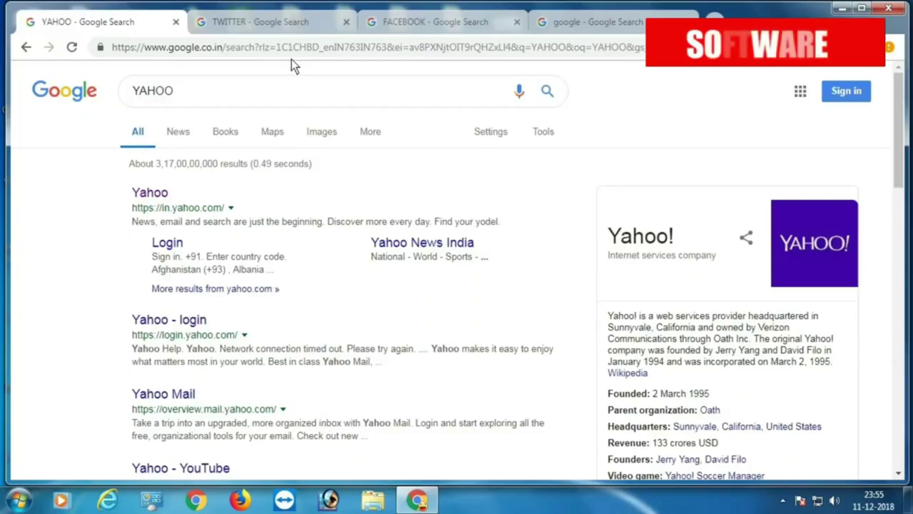
pyautogui.hotkey('ctrl', 'Tab')
pyautogui.hotkey('ctrl', 'Tab')
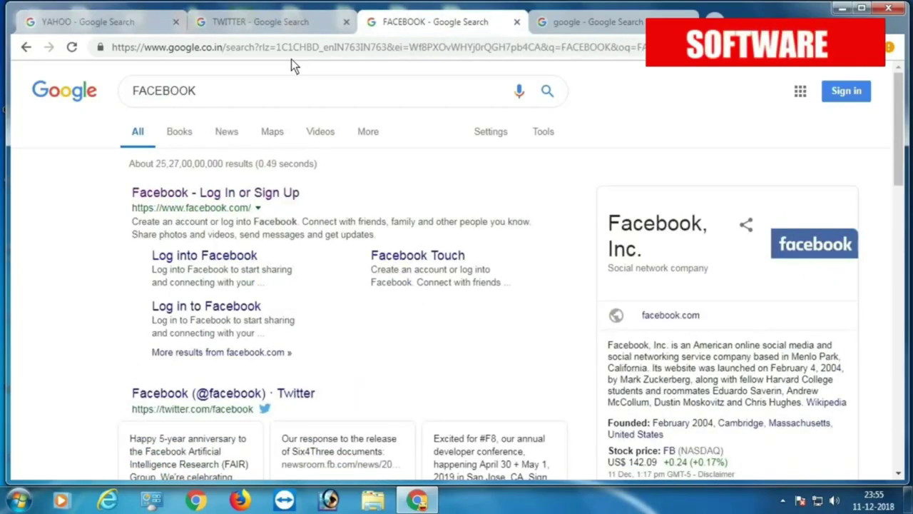
pyautogui.hotkey('ctrl', 'shift', 'Tab')
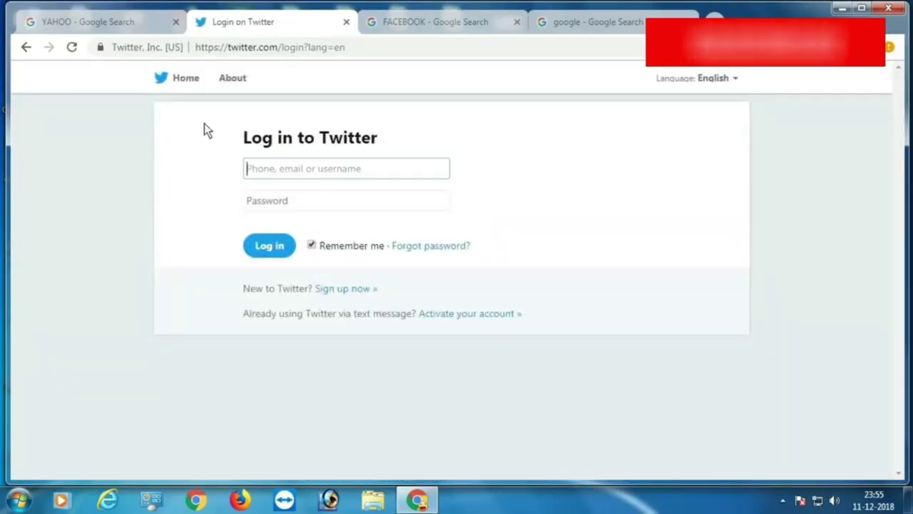
# - Return to the TWITTER results and open the 'Login on Twitter' link in a background tab
pyautogui.click(25, 47)
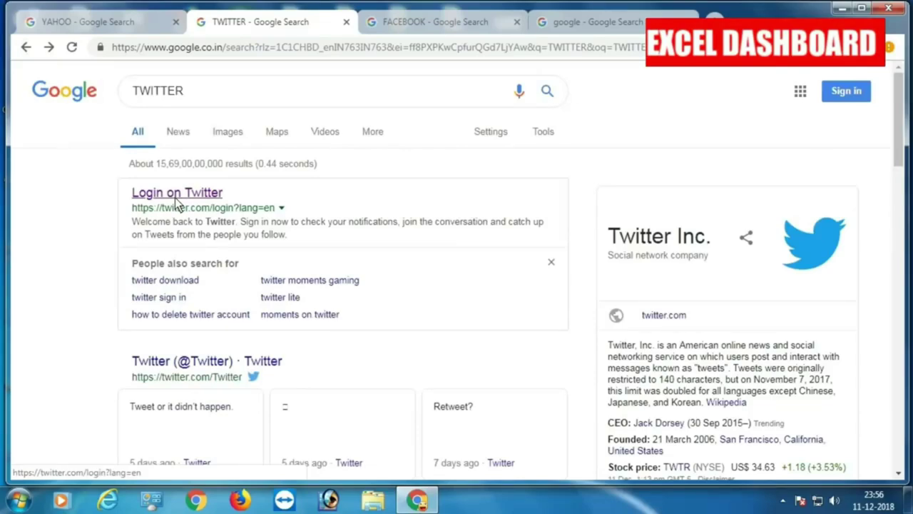
pyautogui.middleClick(175, 197)
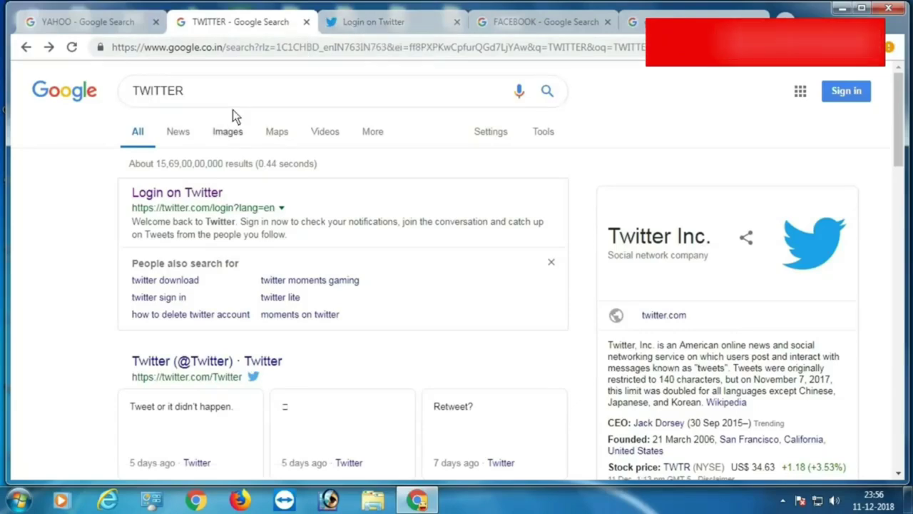
pyautogui.click(348, 22)
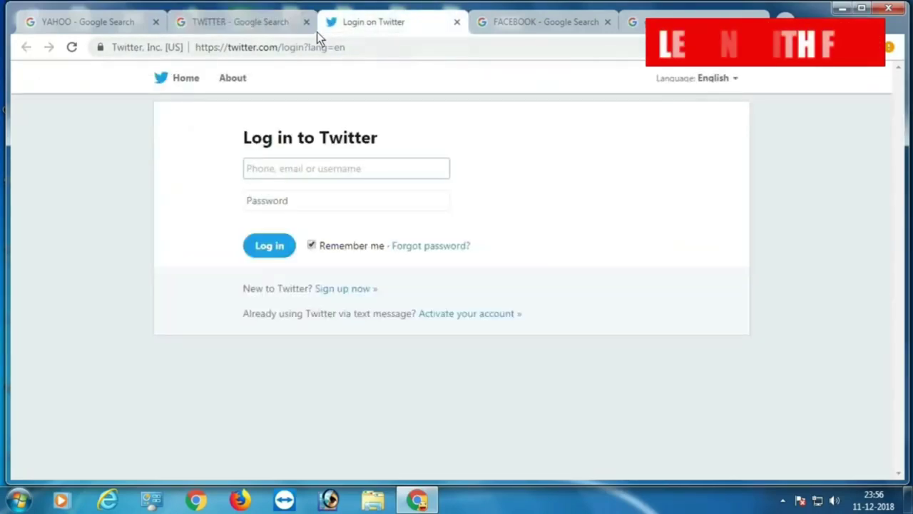
pyautogui.click(267, 24)
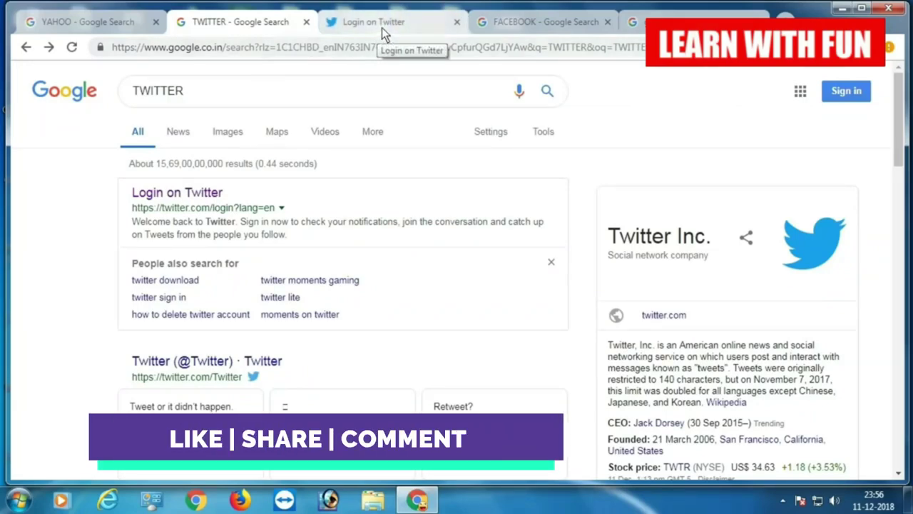
# - Close the login tab with Ctrl+W, reopen the link via Ctrl+click, then close it
pyautogui.click(381, 25)
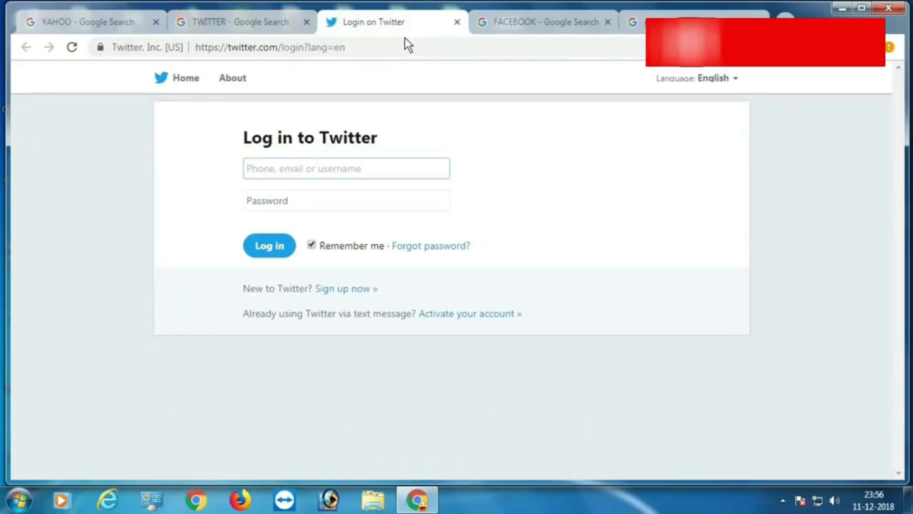
pyautogui.hotkey('ctrl', 'w')
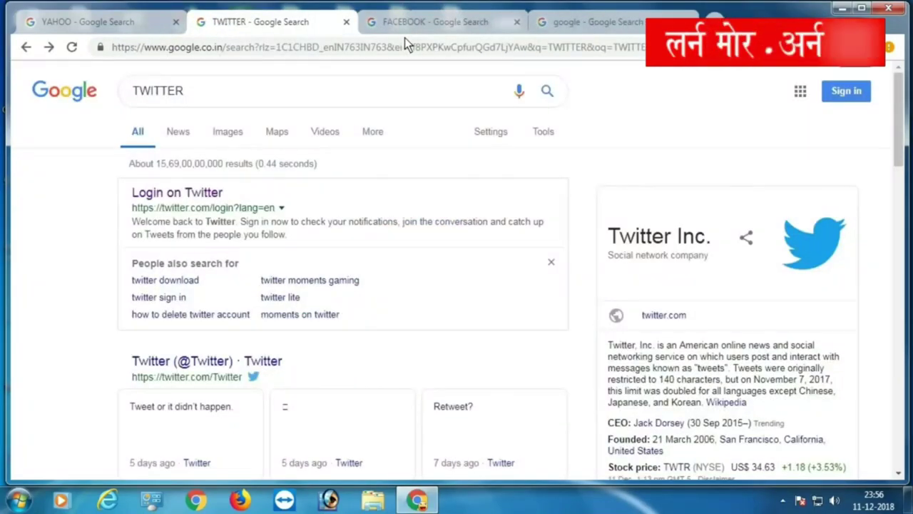
pyautogui.click(168, 197)
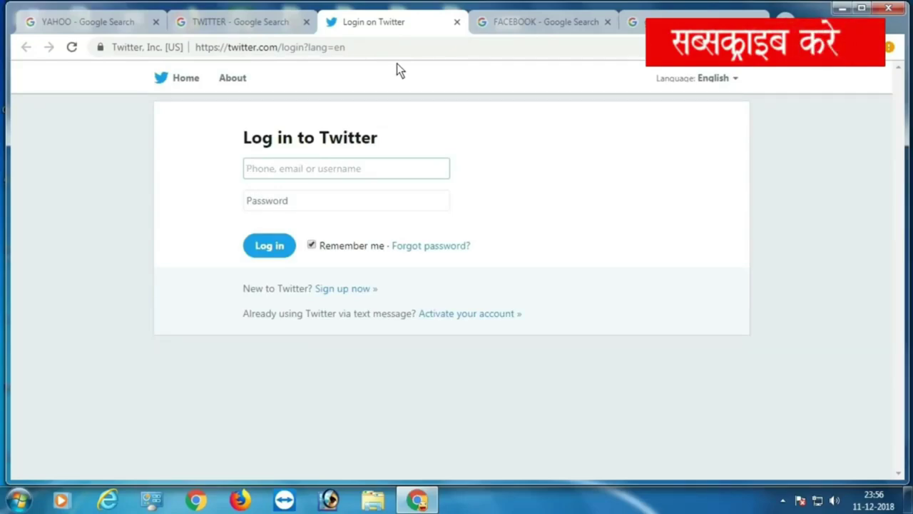
pyautogui.click(457, 23)
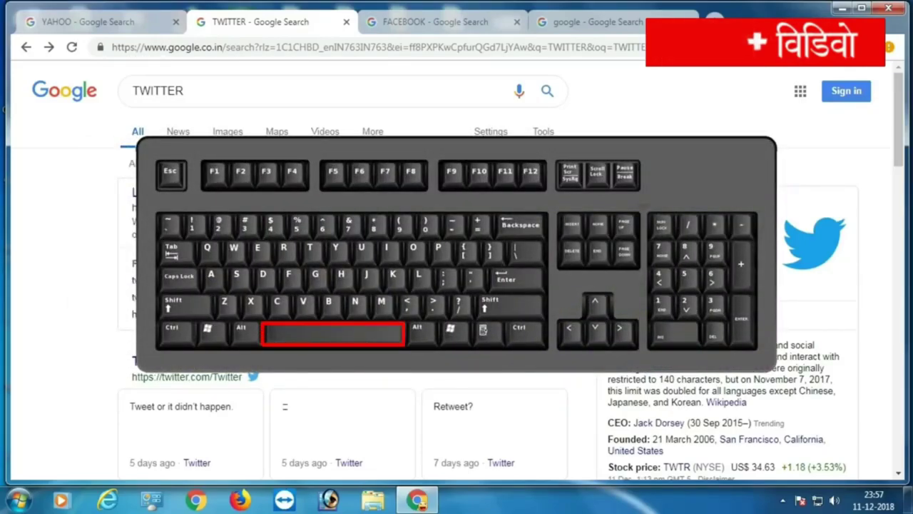
pyautogui.press('space')
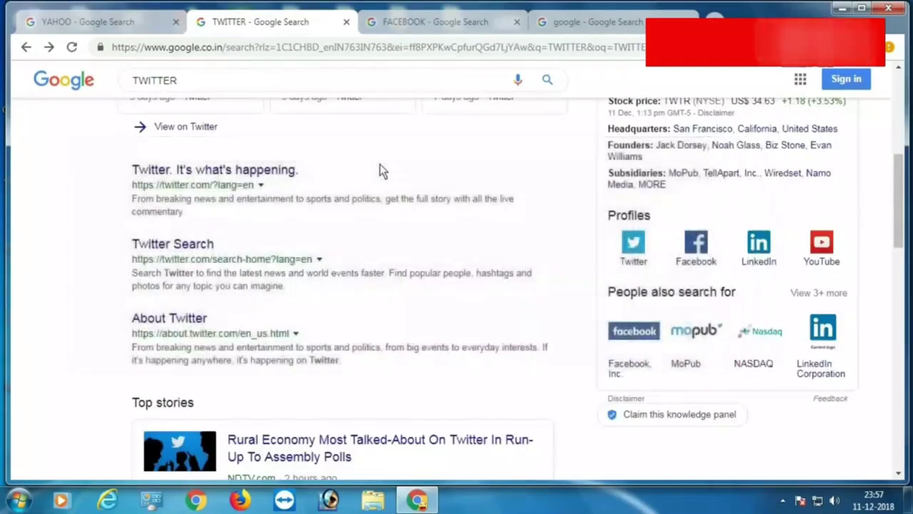
pyautogui.press('space')
pyautogui.press('space')
pyautogui.press('space')
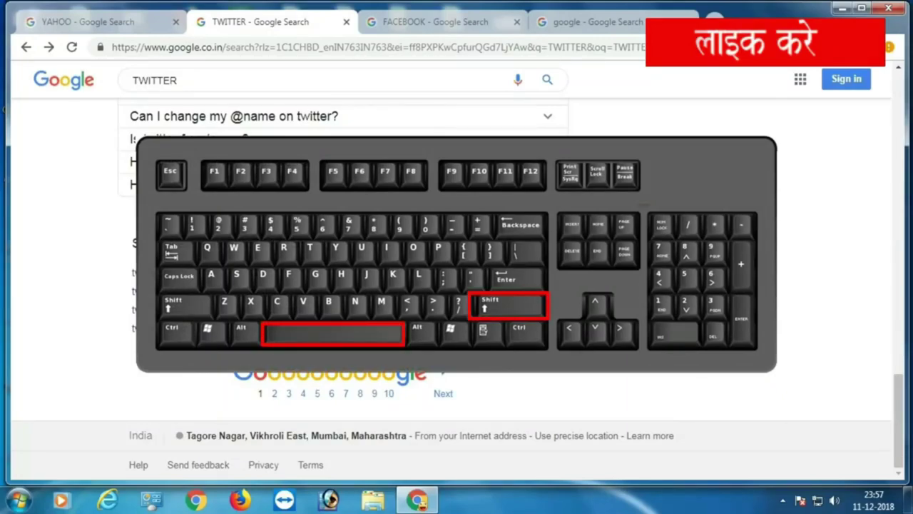
pyautogui.hotkey('shift', 'space')
pyautogui.scroll(4, 379, 164)
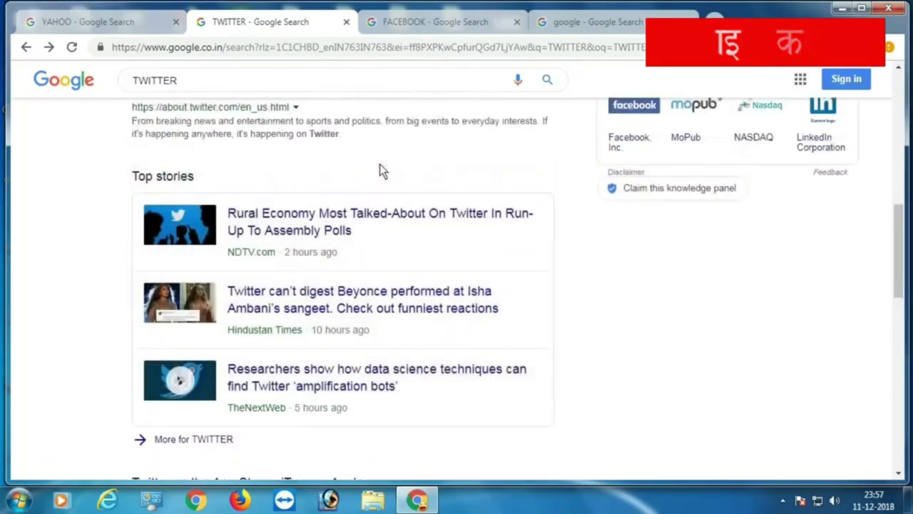
pyautogui.scroll(8, 380, 164)
pyautogui.scroll(4, 379, 164)
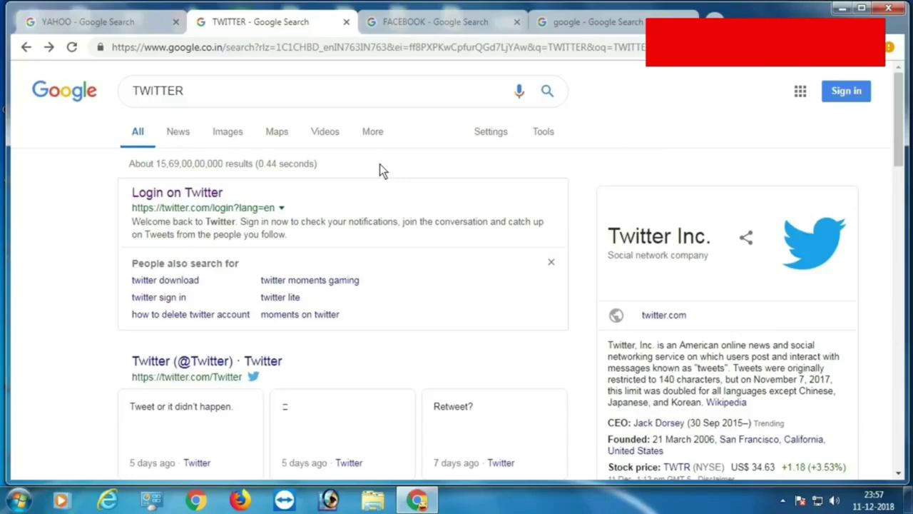
pyautogui.scroll(-10, 379, 169)
pyautogui.scroll(-15, 380, 169)
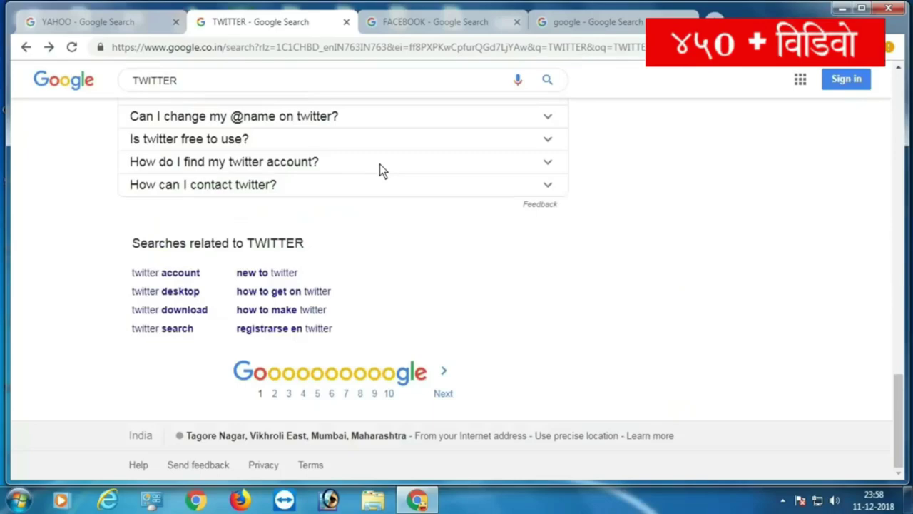
pyautogui.scroll(2, 380, 169)
pyautogui.scroll(20, 379, 169)
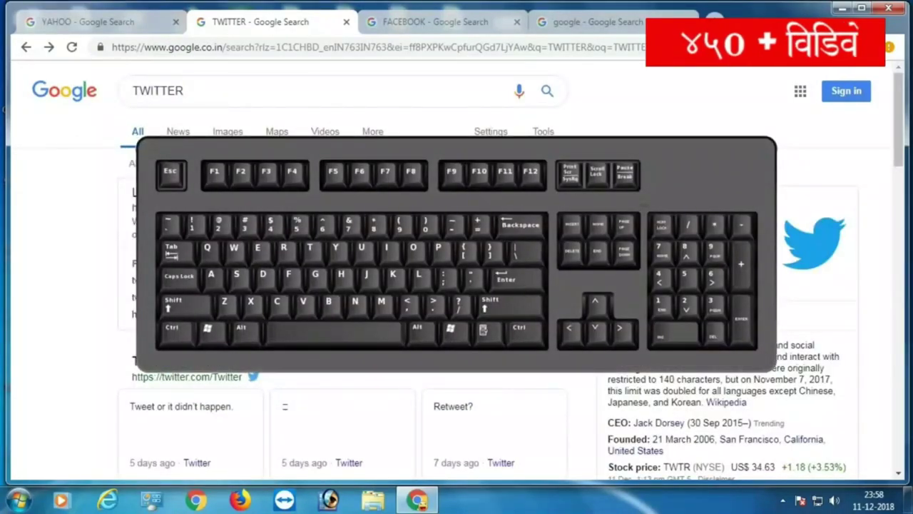
pyautogui.press('End')
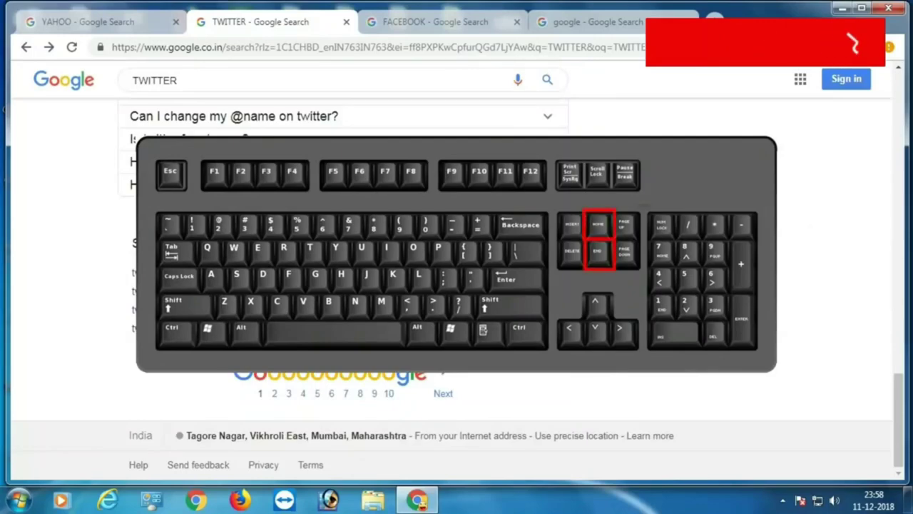
pyautogui.press('Home')
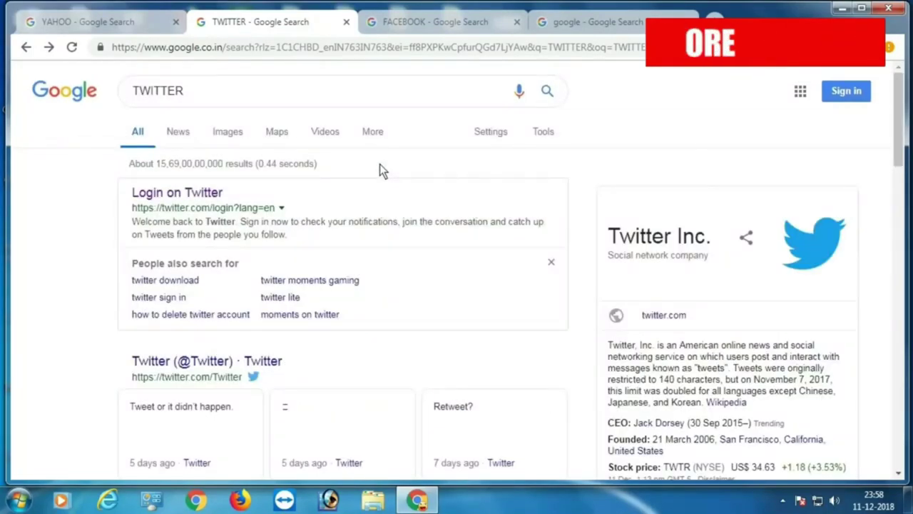